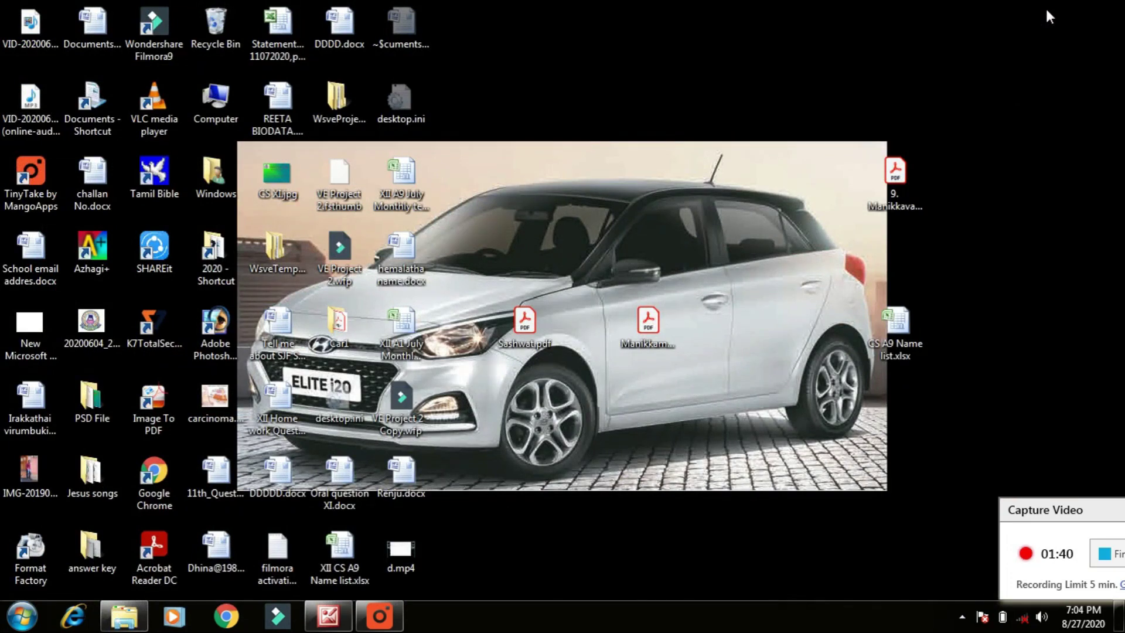
Display the complete list of all installed programs
key(super)
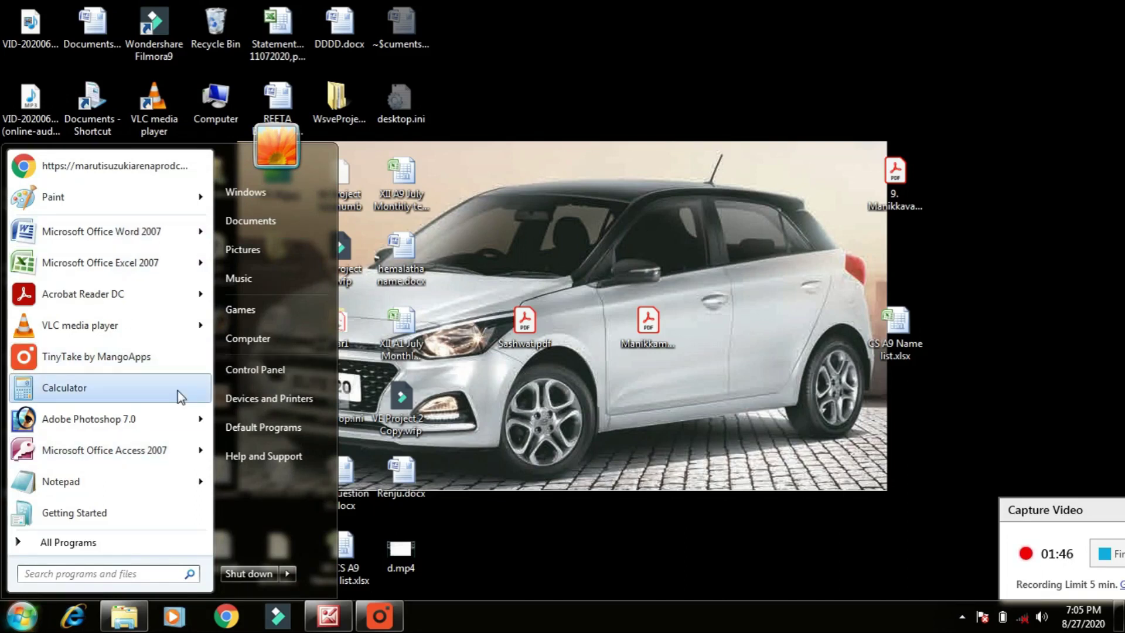
key(Up)
key(Down)
key(Down)
key(Down)
key(Down)
key(Down)
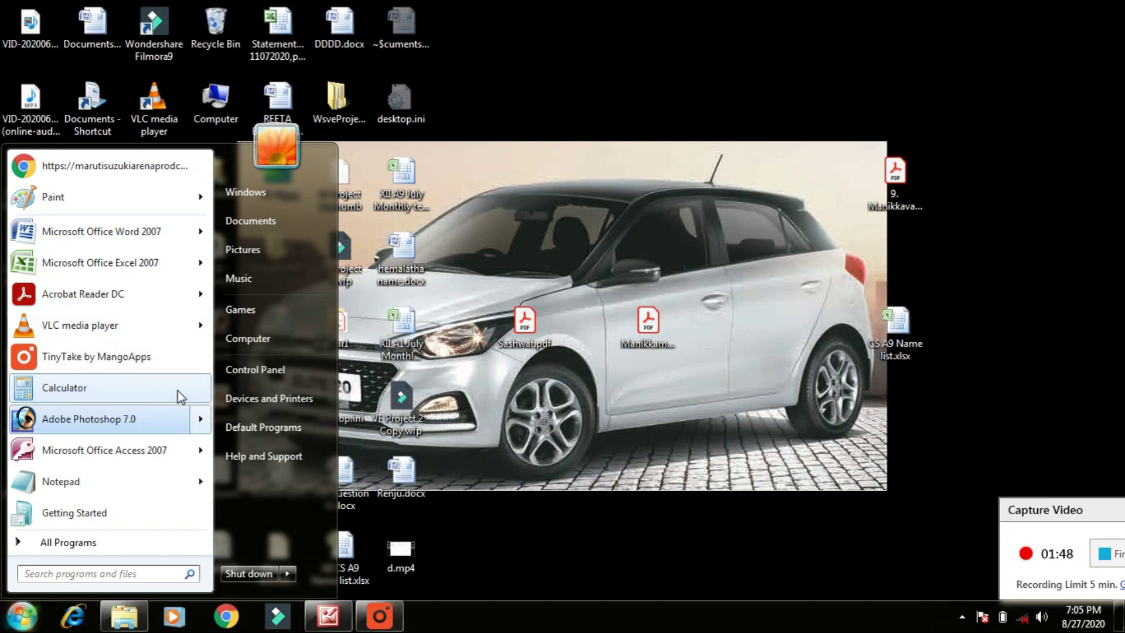
key(Down)
key(Down)
key(Return)
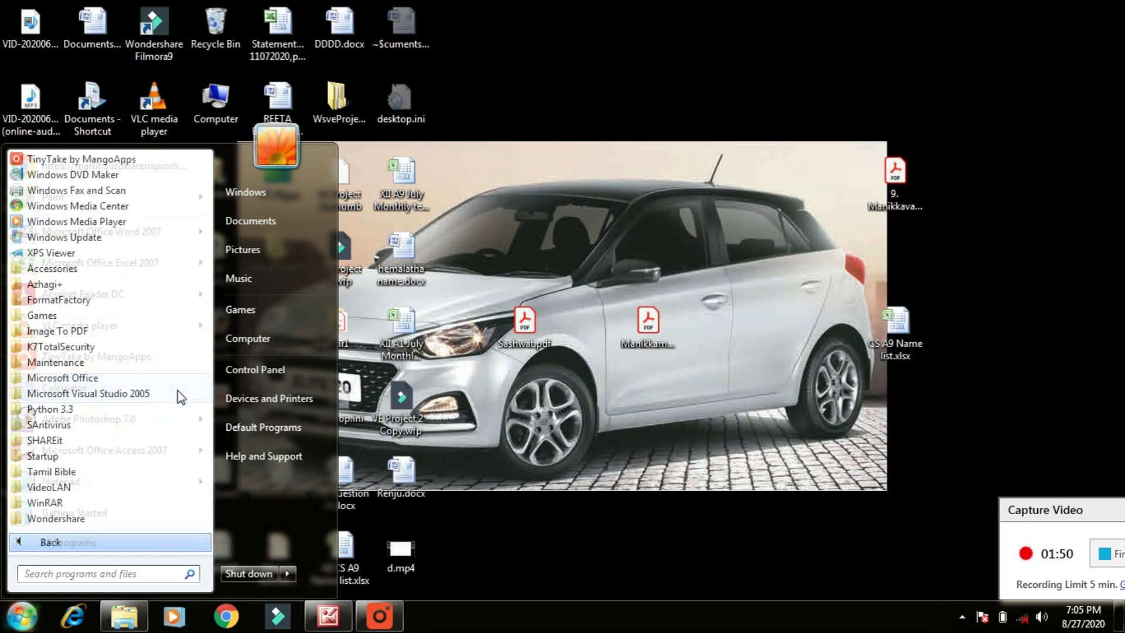
Expand the Accessories folder in the list of programs
key(Up)
key(Up)
key(Up)
key(Up)
key(Up)
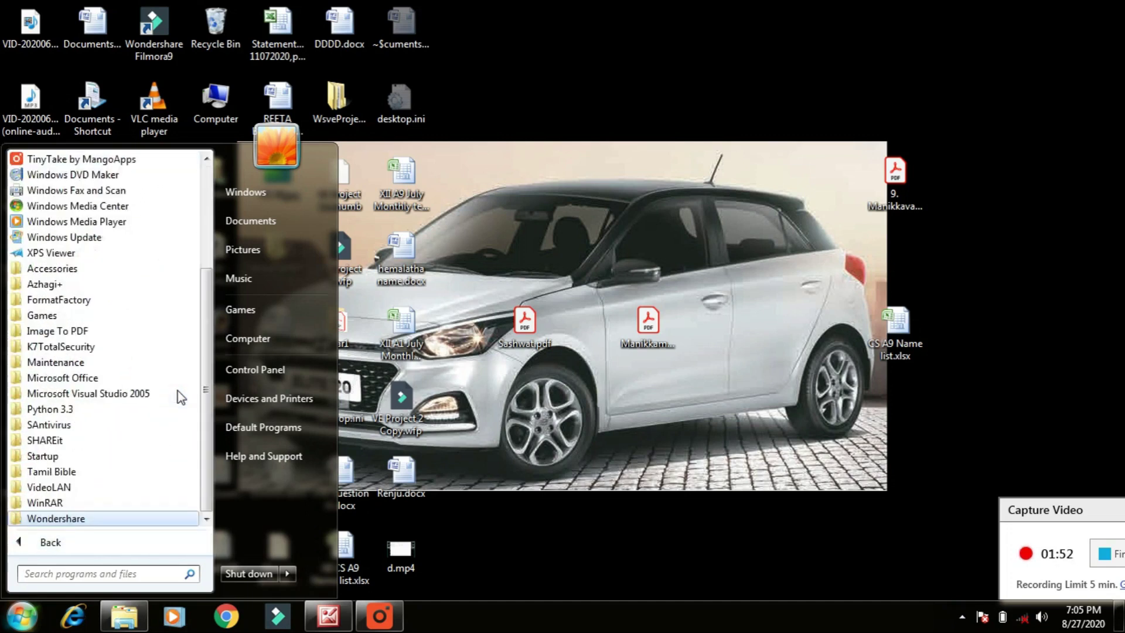
key(Up)
key(Up)
key(Up)
key(Up)
key(Up)
key(Up)
key(Up)
key(Up)
key(Up)
key(Up)
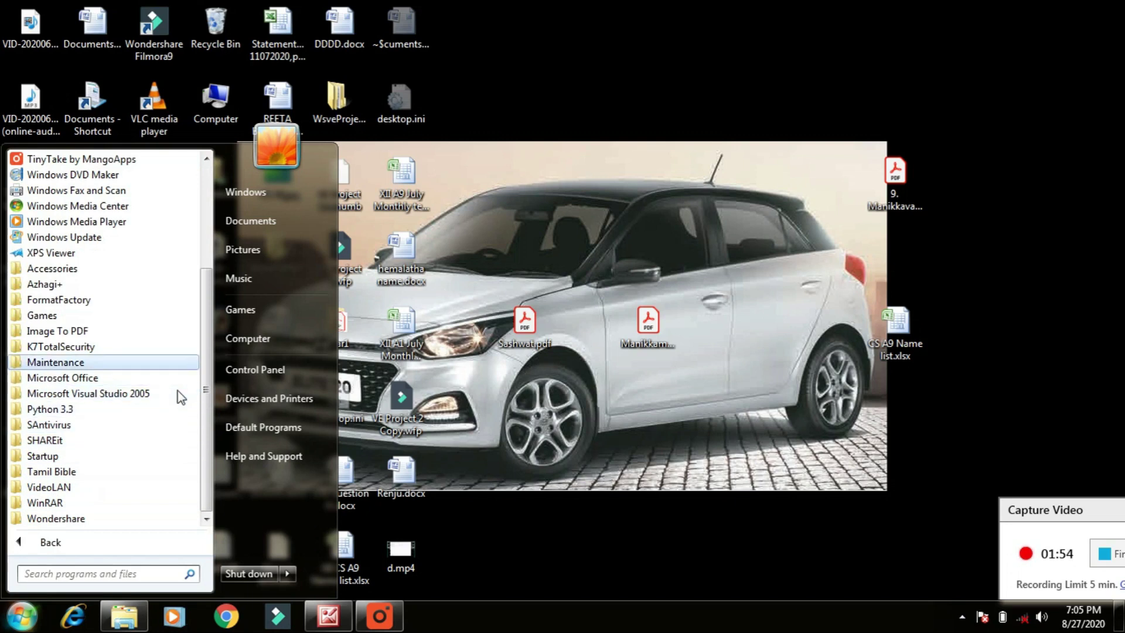
key(Up)
key(Up)
key(Up)
key(Return)
Launch Windows Explorer from the Accessories folder
key(Down)
key(Down)
key(Down)
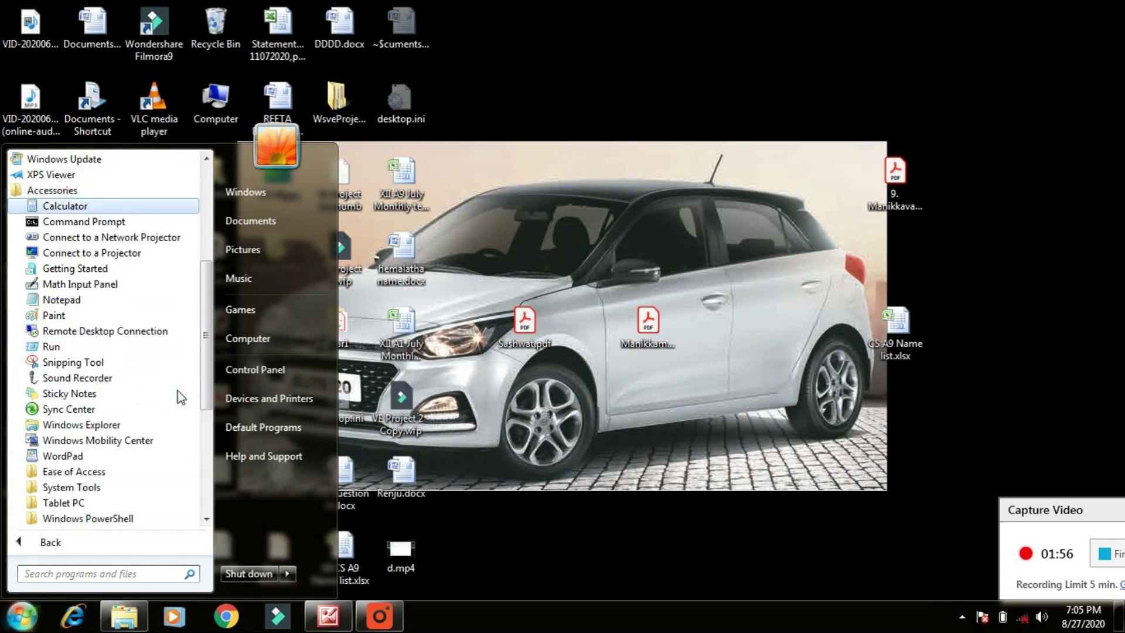
key(Down)
key(Down)
key(Down)
key(Down)
key(Down)
key(Down)
key(Down)
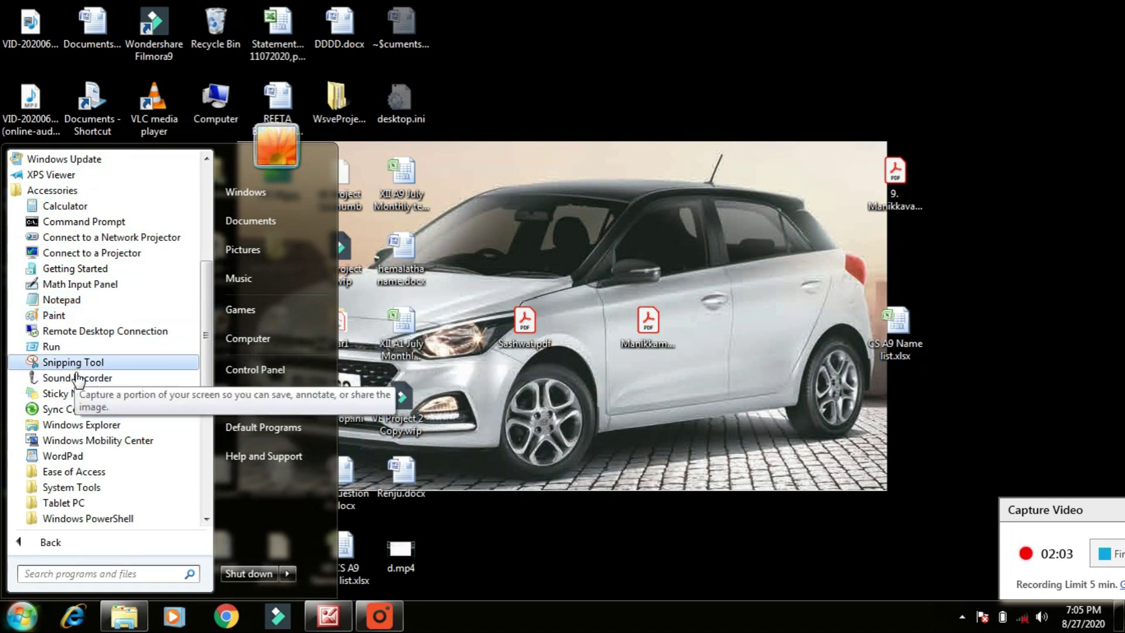
click(94, 432)
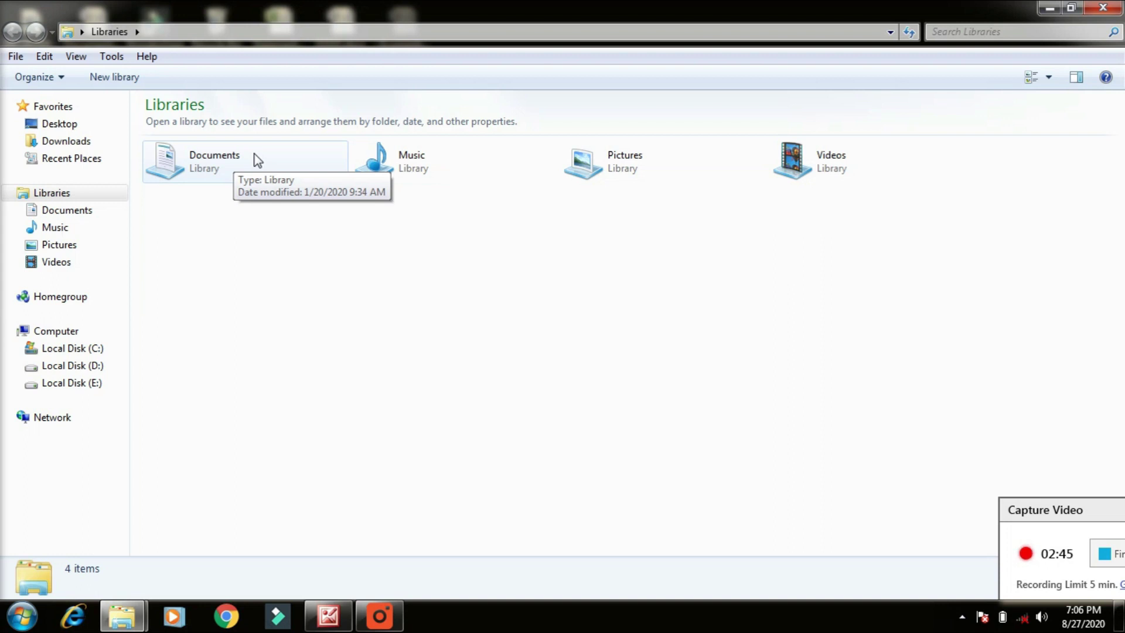
Select the Music, Pictures and Videos libraries in turn to examine their details, ending on Pictures
click(474, 171)
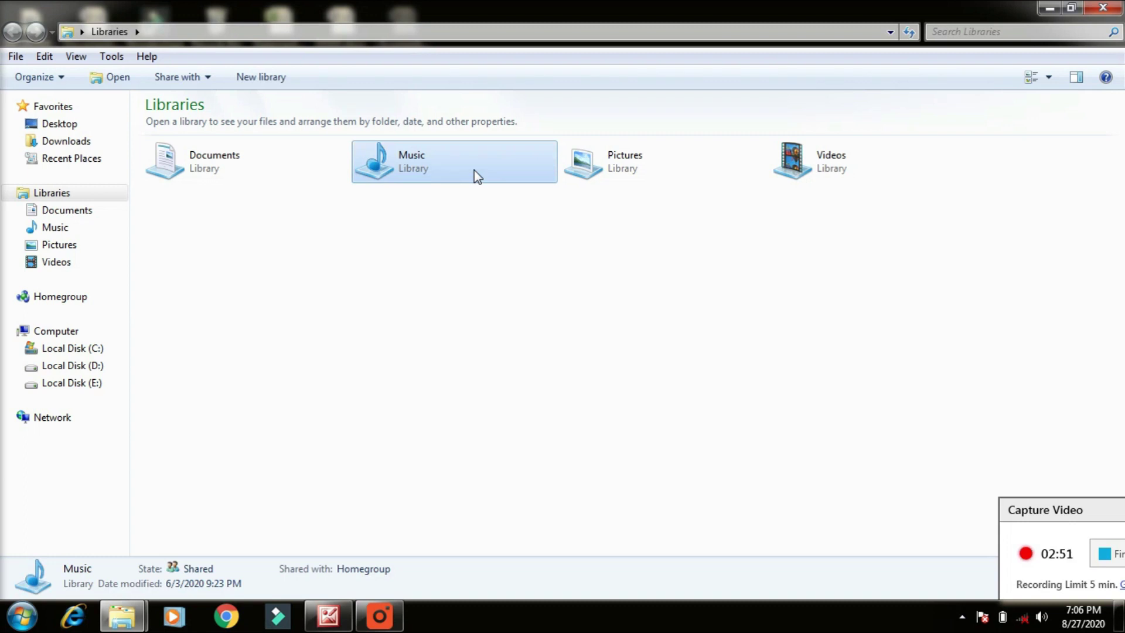
click(688, 164)
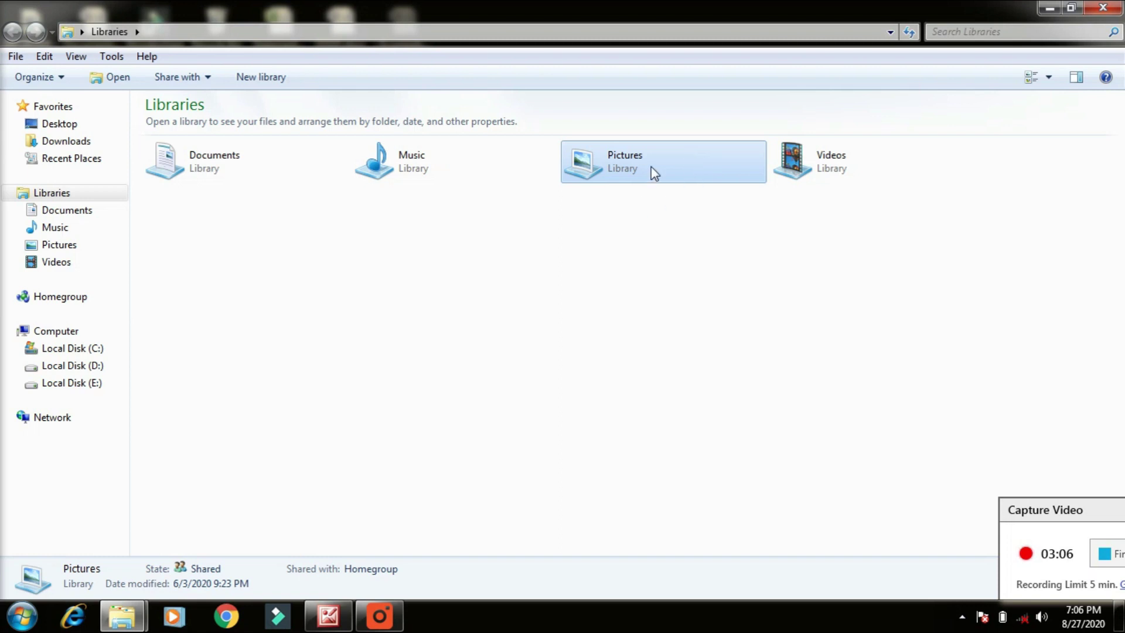
click(813, 164)
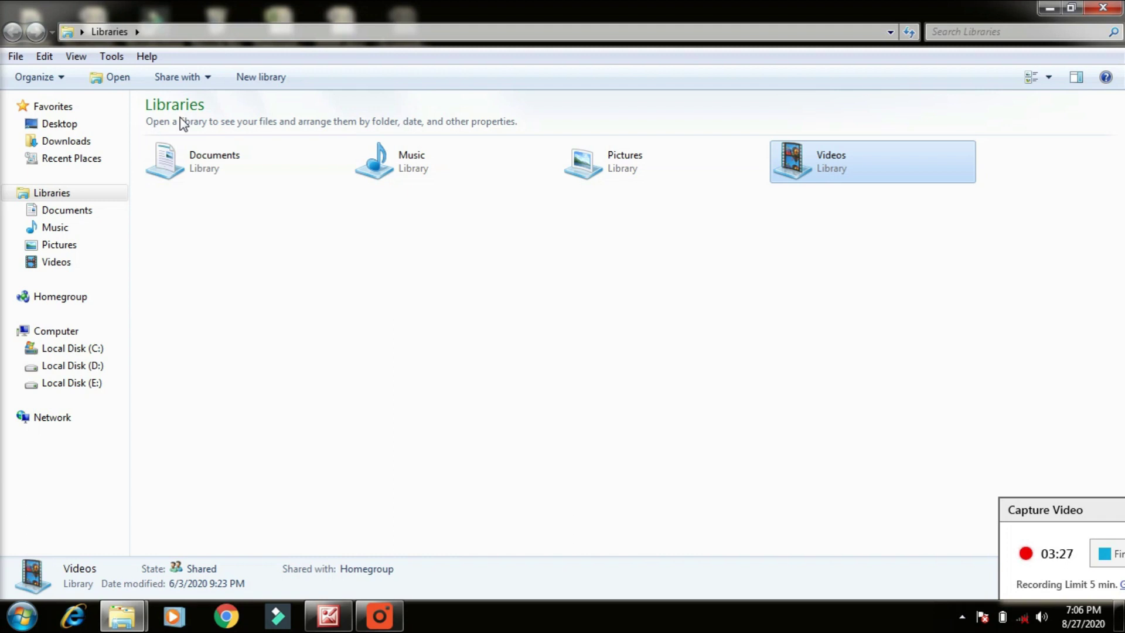
click(315, 232)
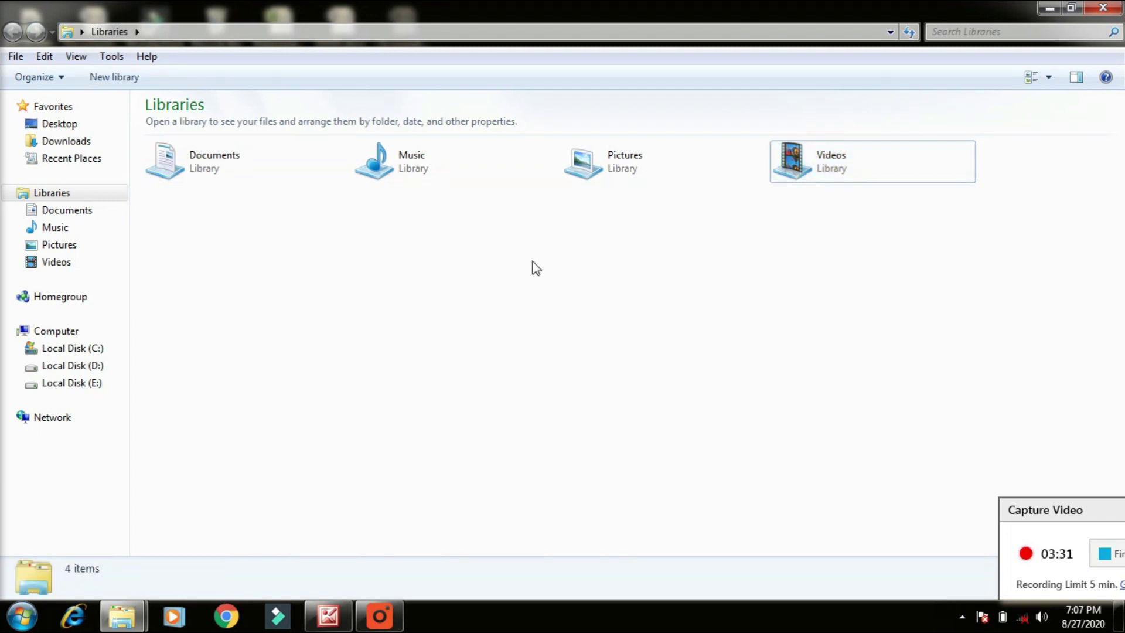
click(621, 153)
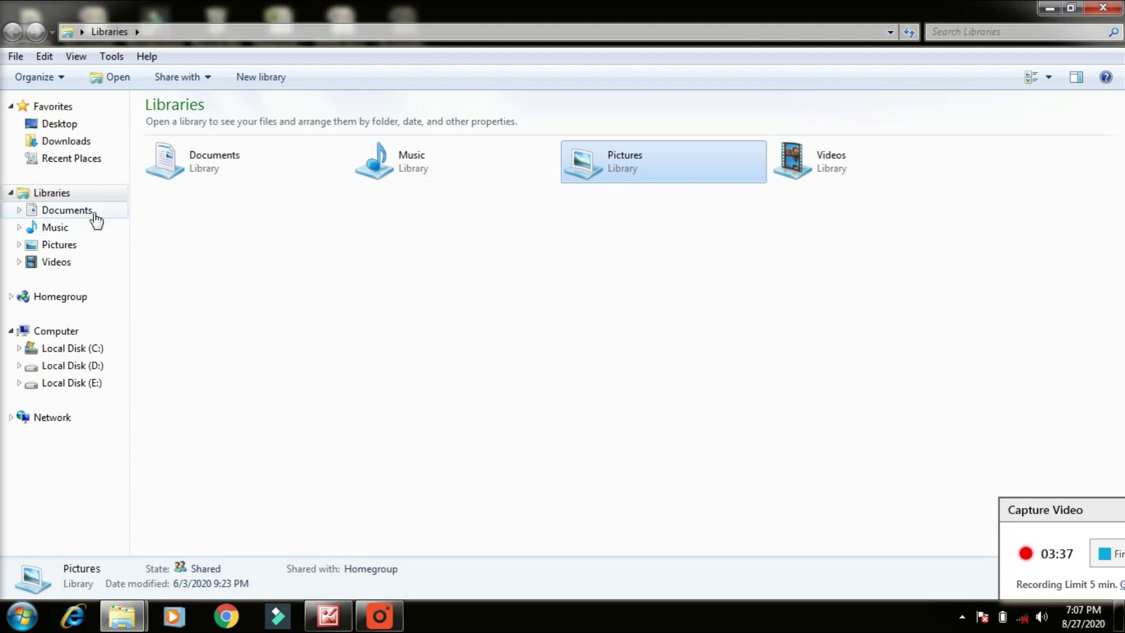
Open the Sample Pictures folder in the Pictures library and show its files as Extra Large Icons
click(72, 246)
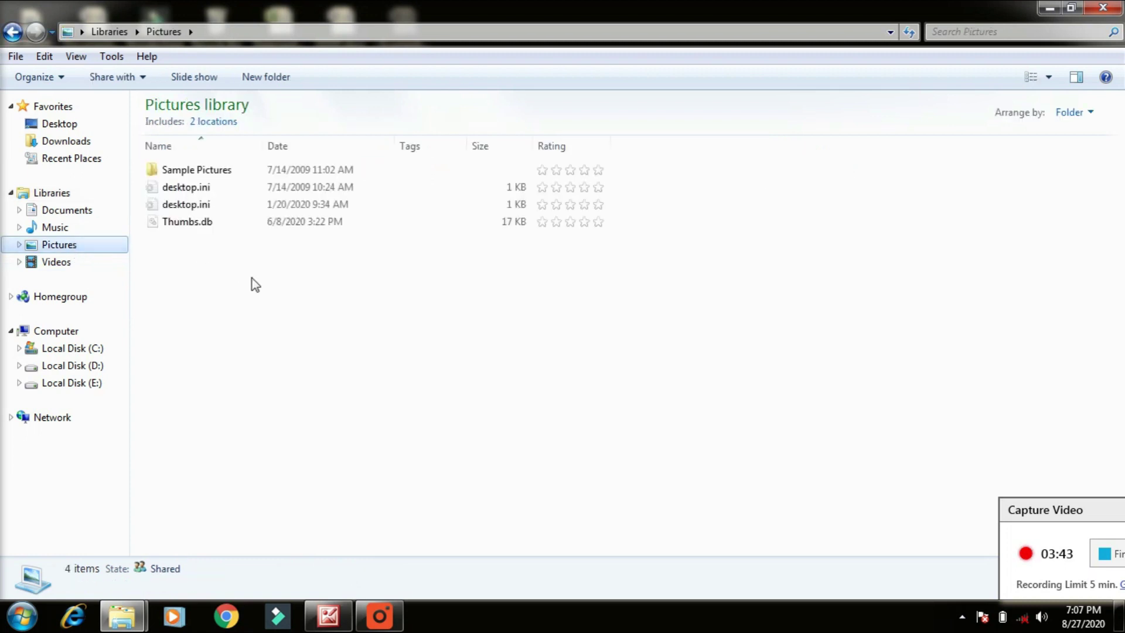
double_click(242, 169)
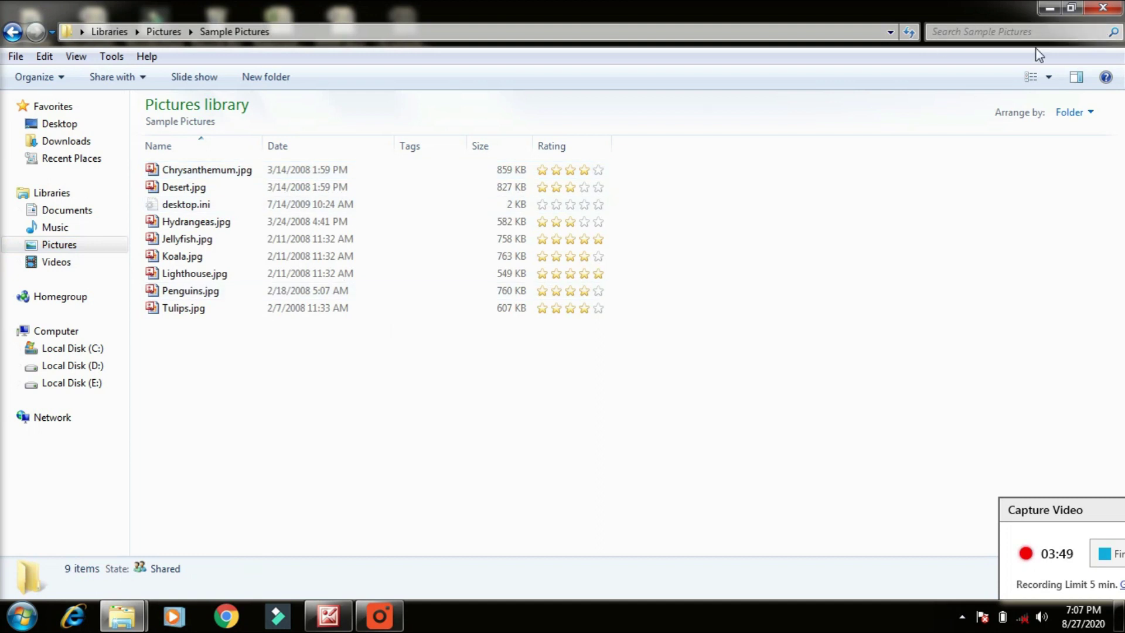
click(1049, 73)
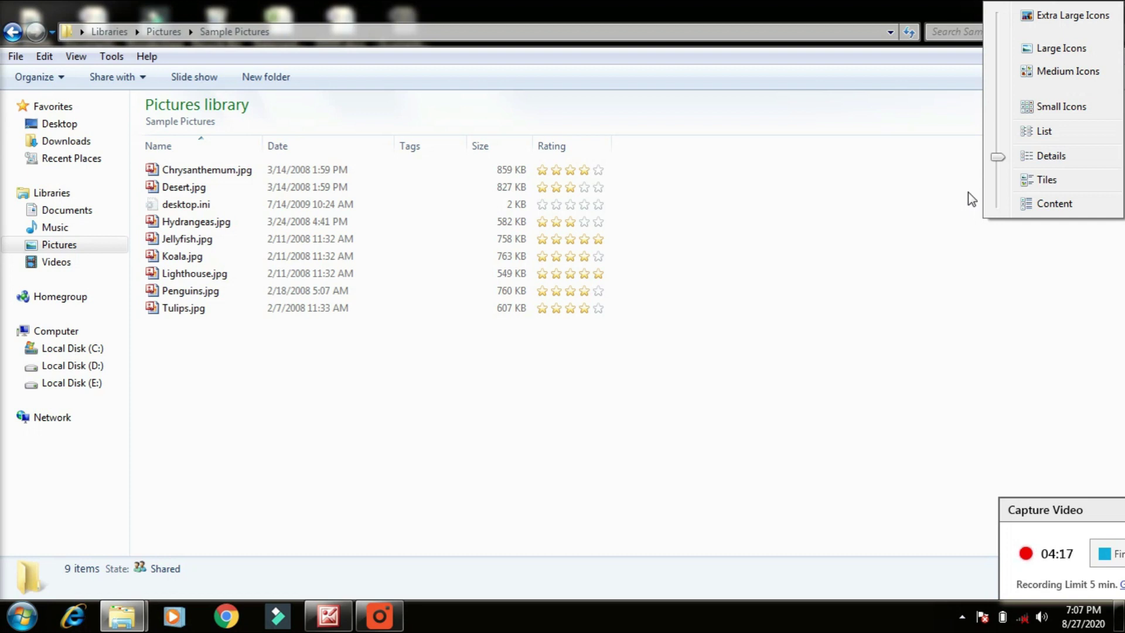
click(1047, 16)
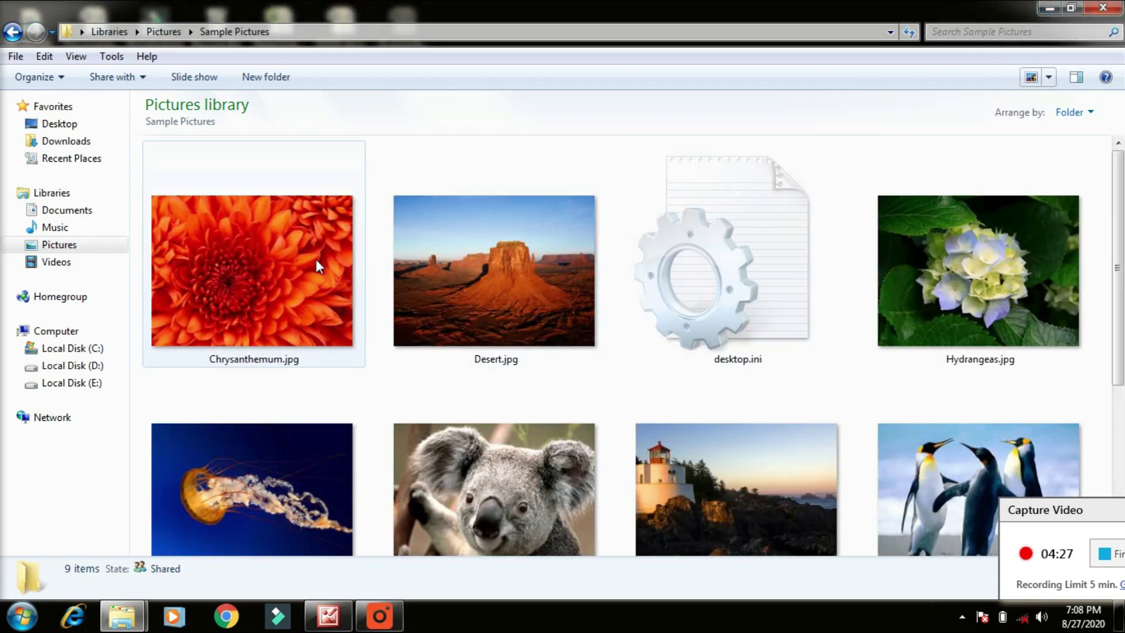
Look through the sample images from Chrysanthemum.jpg to Tulips.jpg and examine their thumbnails and file details
mouse_move(316, 260)
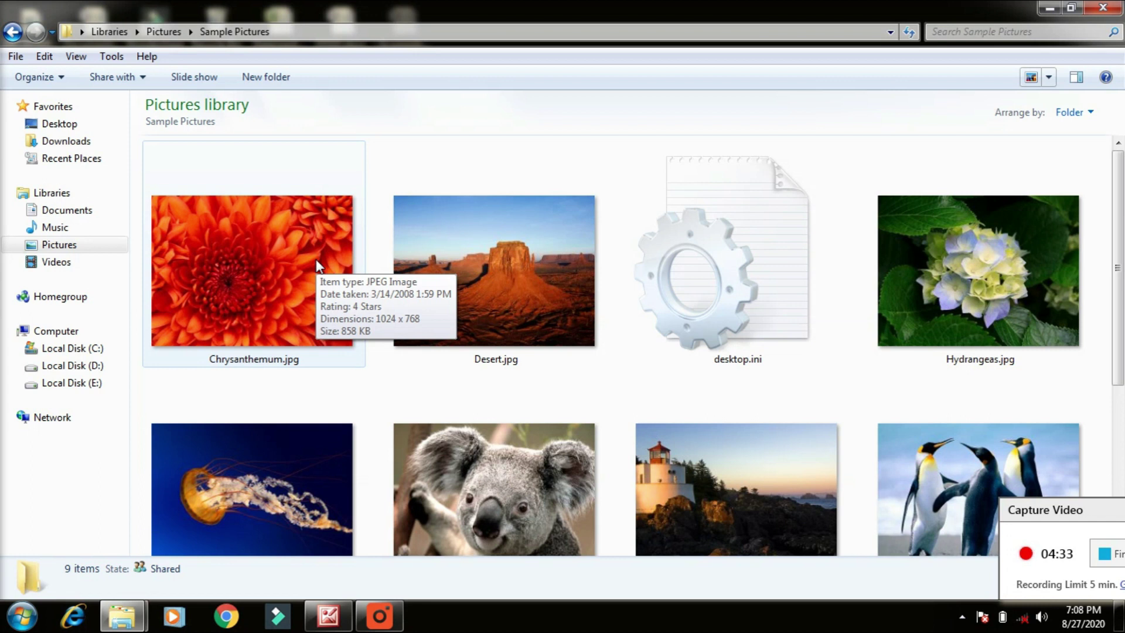
click(318, 267)
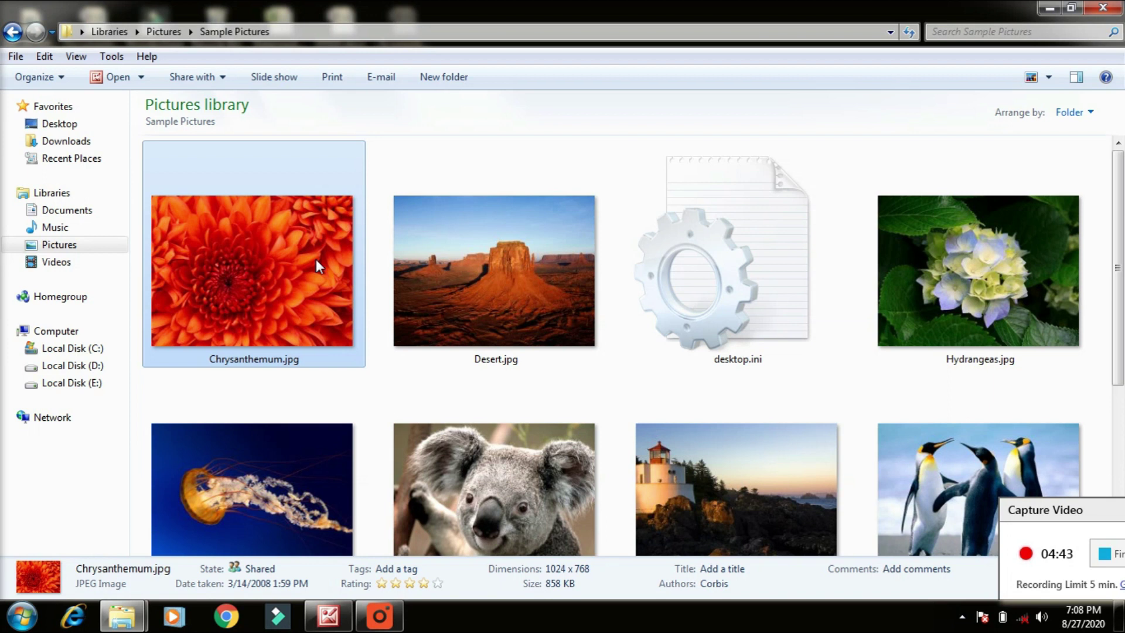
key(Right)
key(Right)
key(Right)
key(Right)
key(Right)
key(Right)
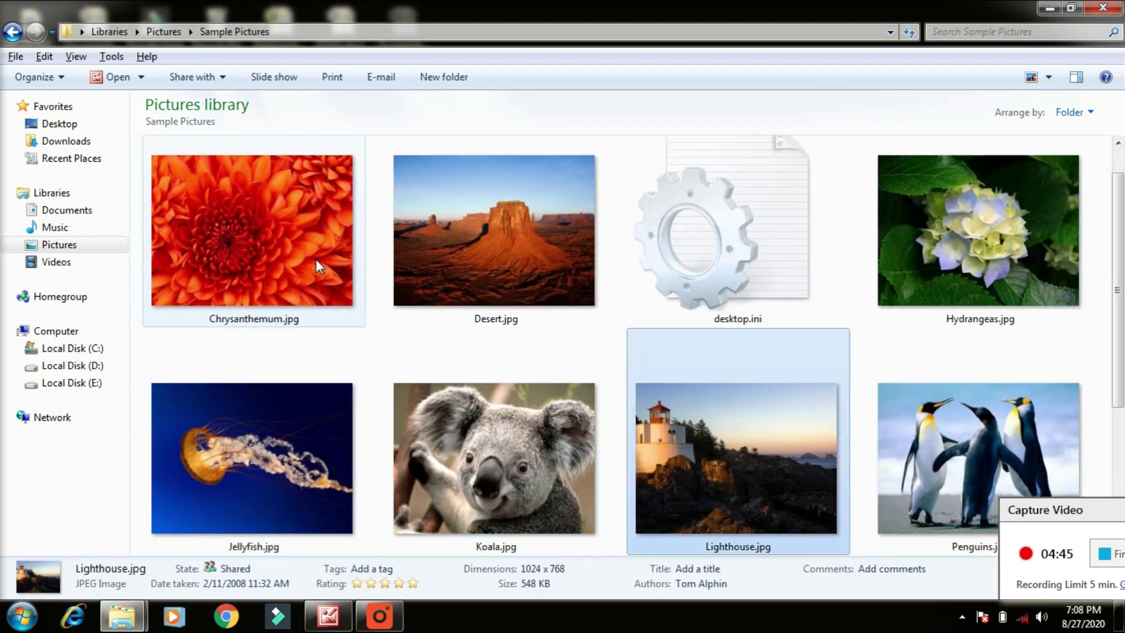
key(Down)
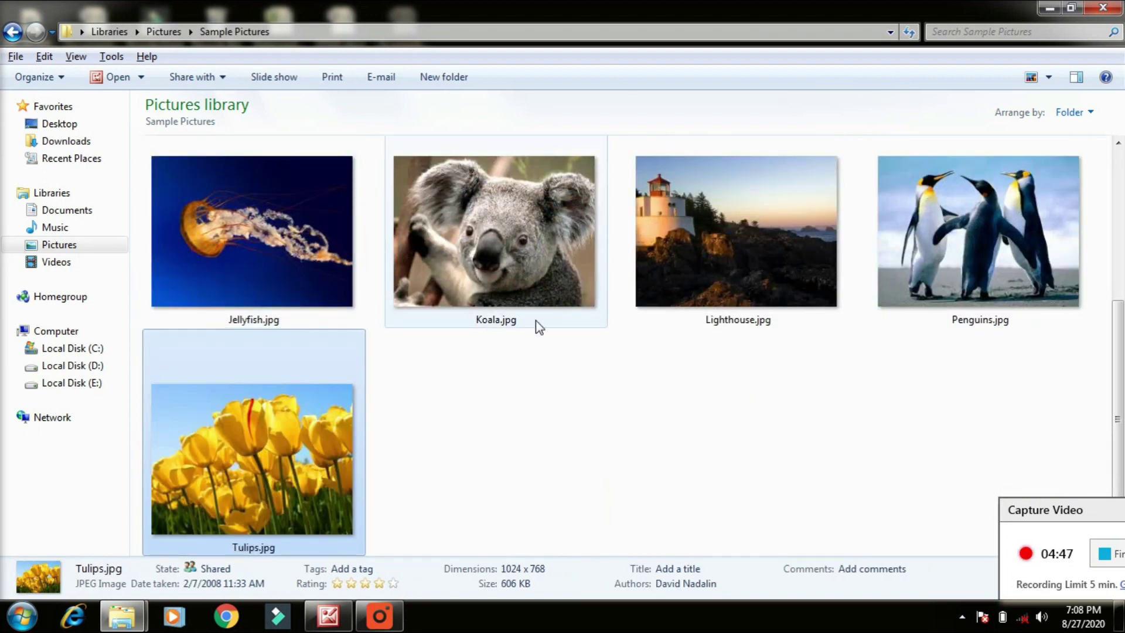
mouse_move(537, 322)
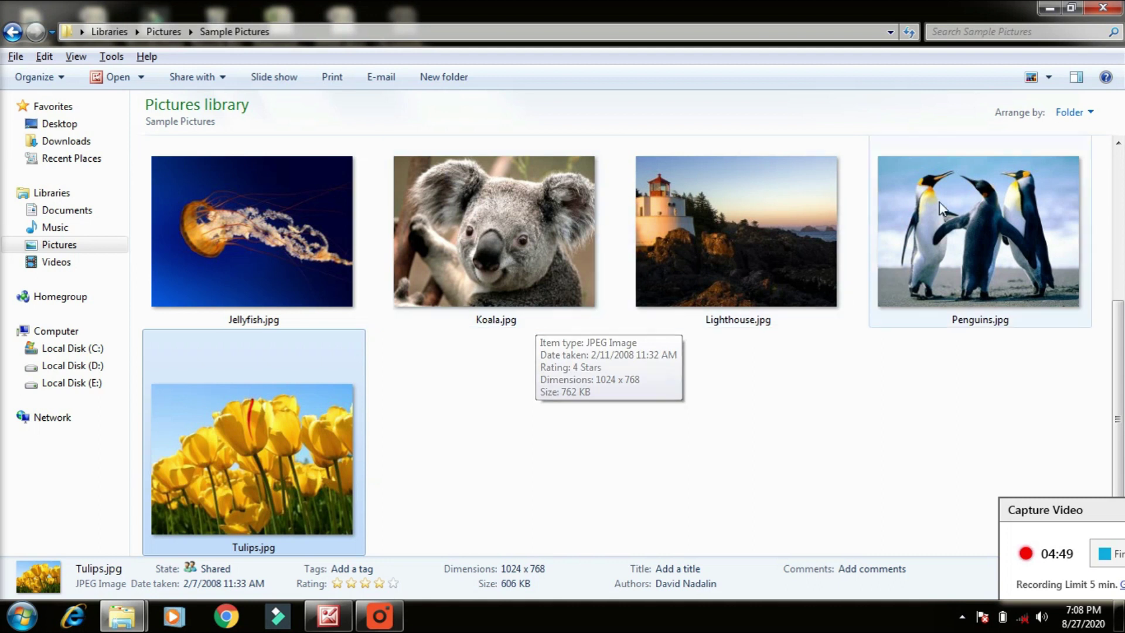
Show the sample pictures as Large Icons, followed by Medium Icons, to compare the two sizes
click(1046, 78)
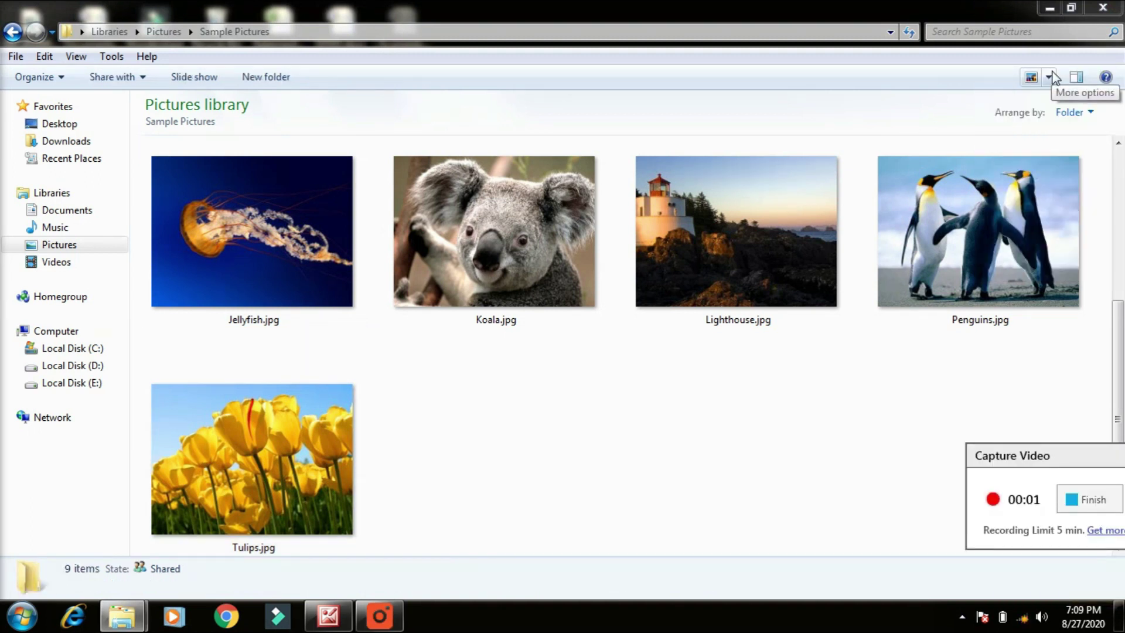
click(1050, 76)
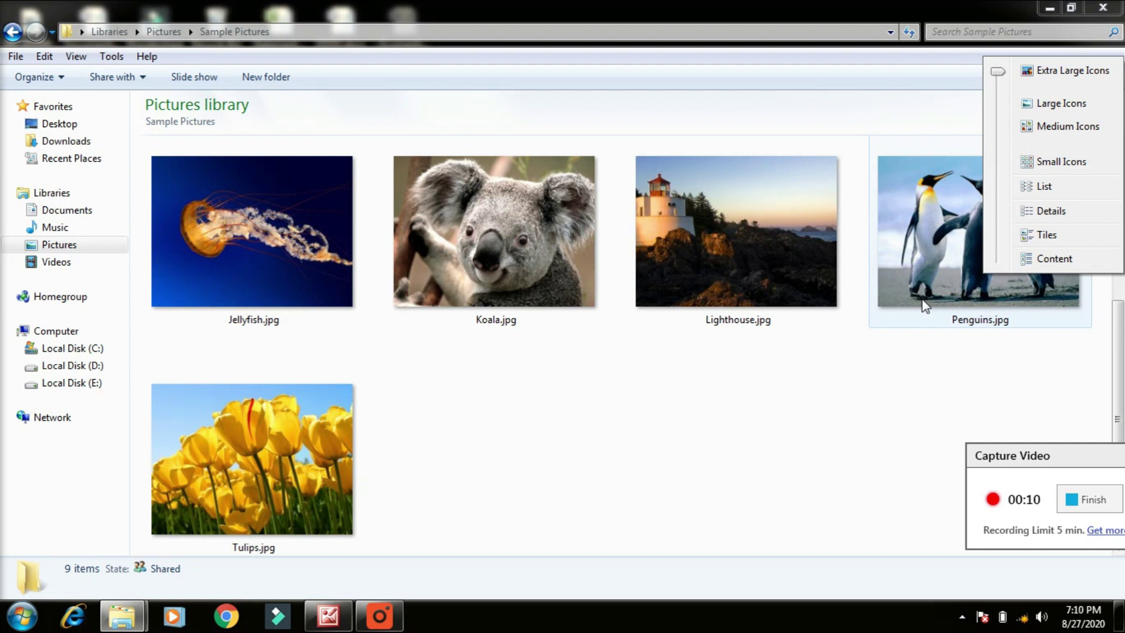
click(1038, 109)
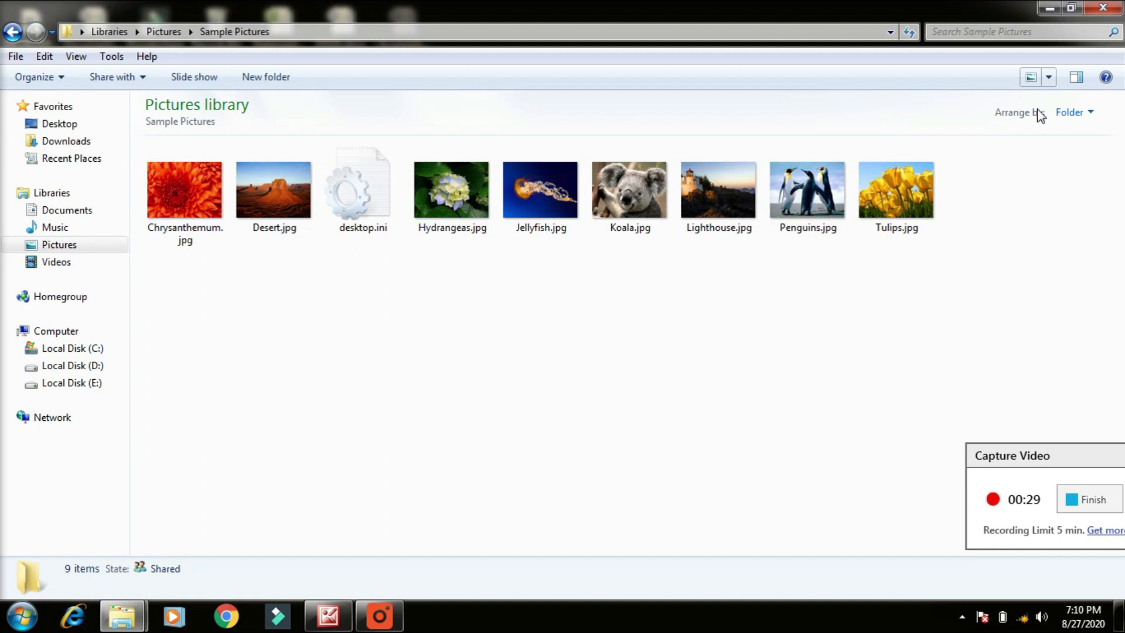
click(1048, 76)
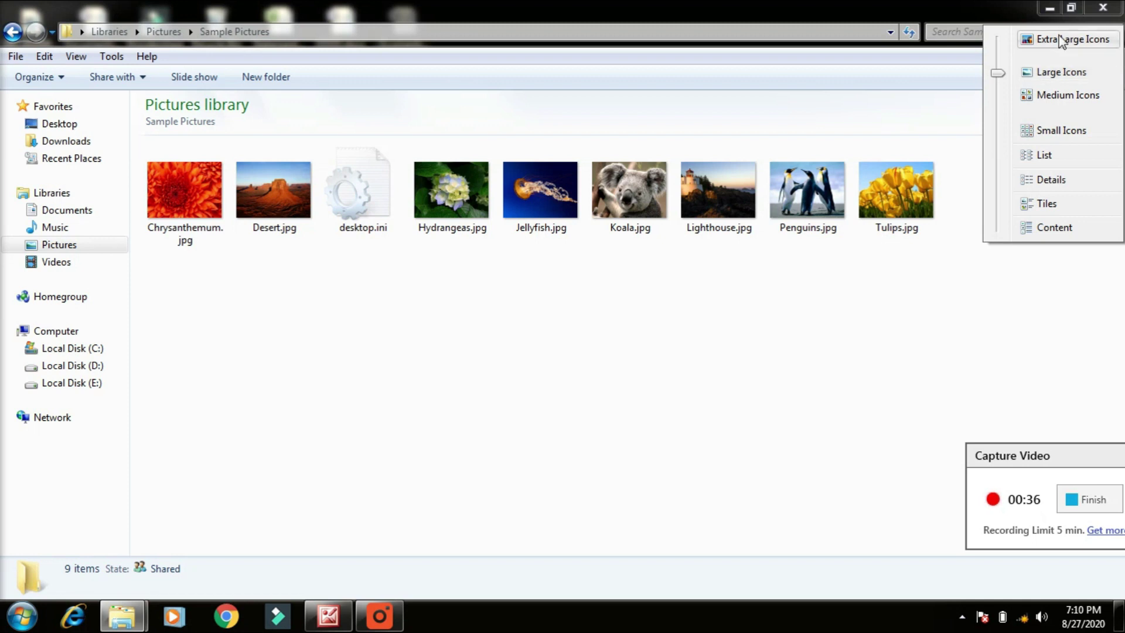
click(1054, 96)
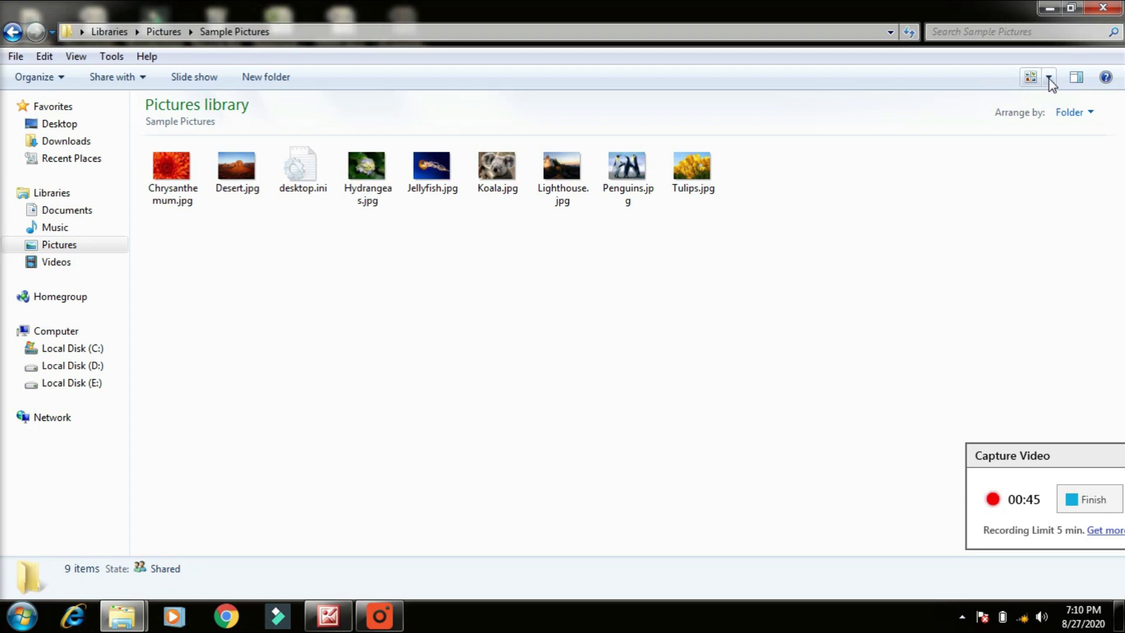
Show the sample pictures as Small Icons, followed by the List view, to compare both layouts
click(1048, 77)
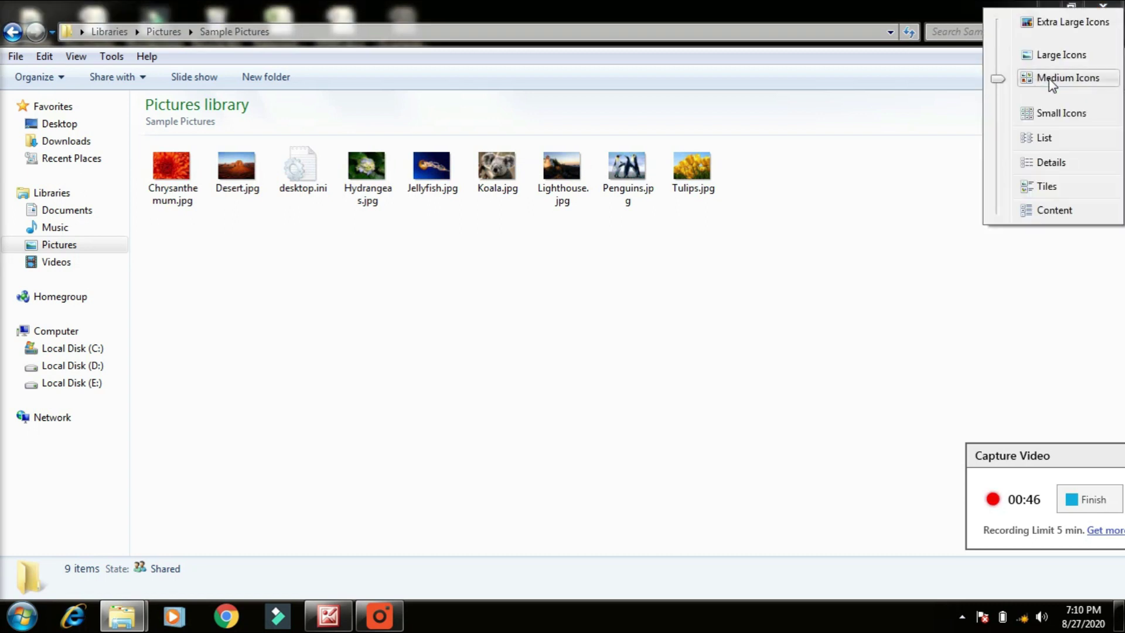
click(1046, 117)
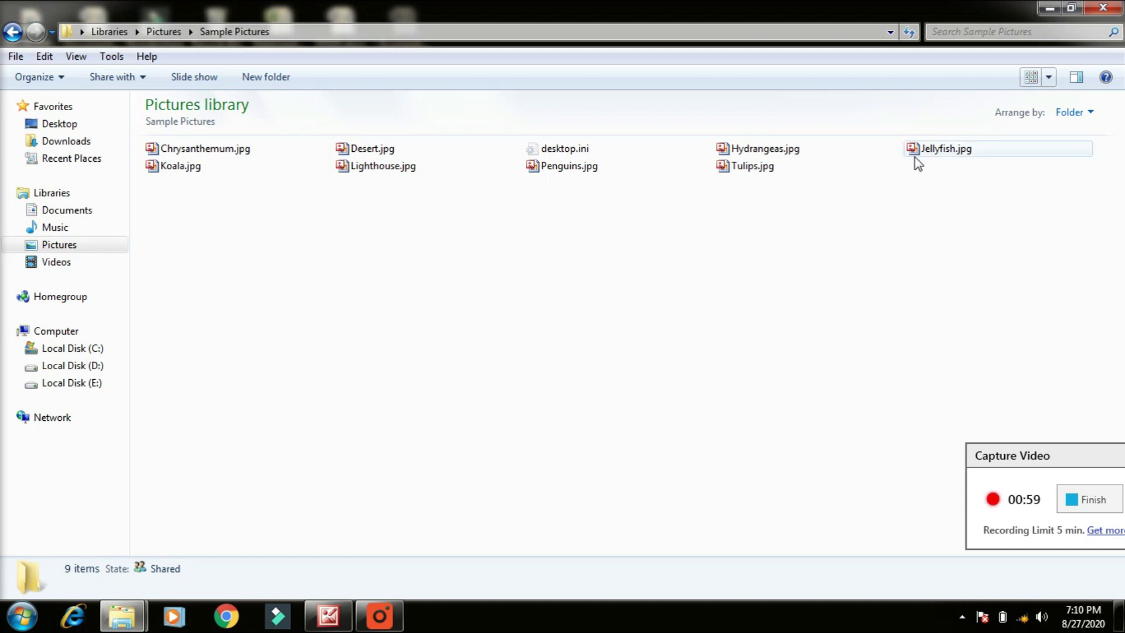
click(1048, 78)
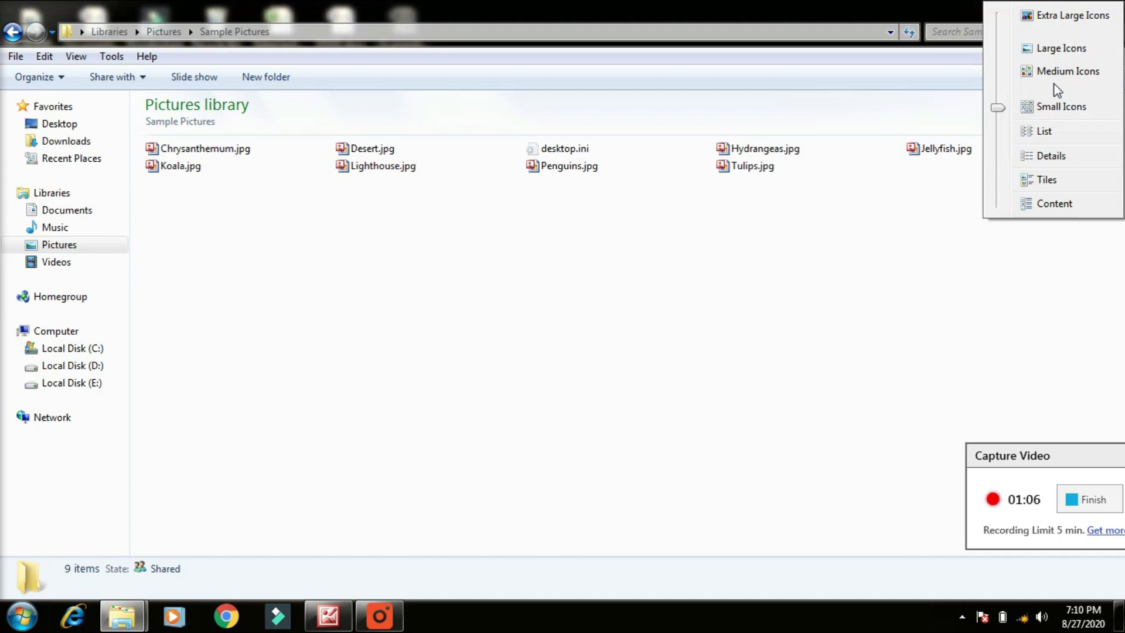
click(1041, 135)
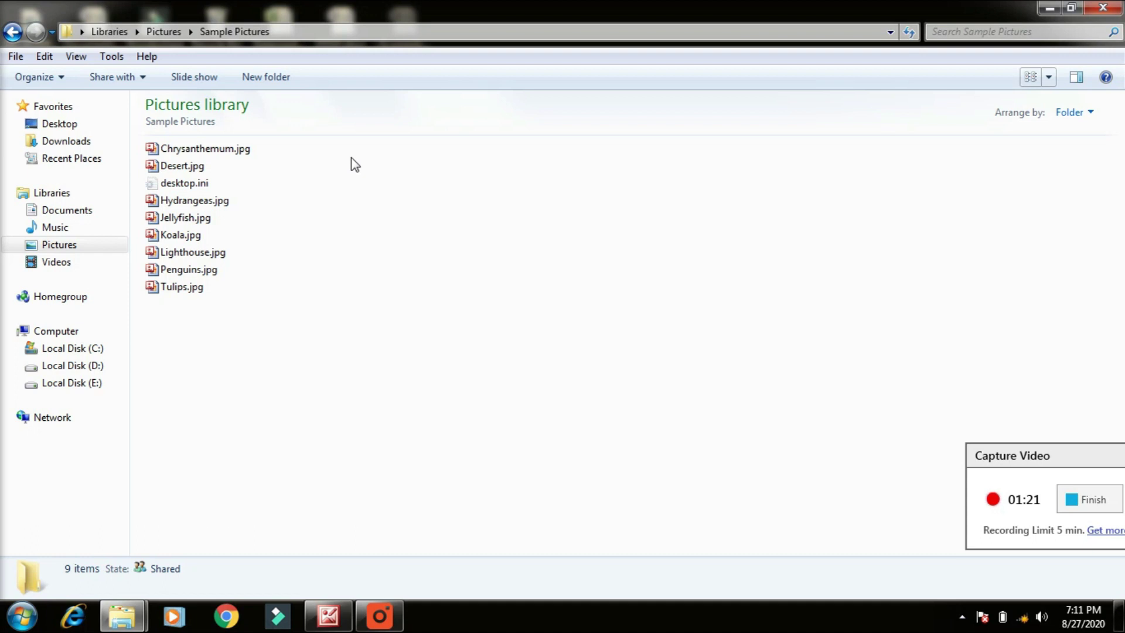
Switch the Sample Pictures folder to the Details view and sort its files by Tags
click(1049, 78)
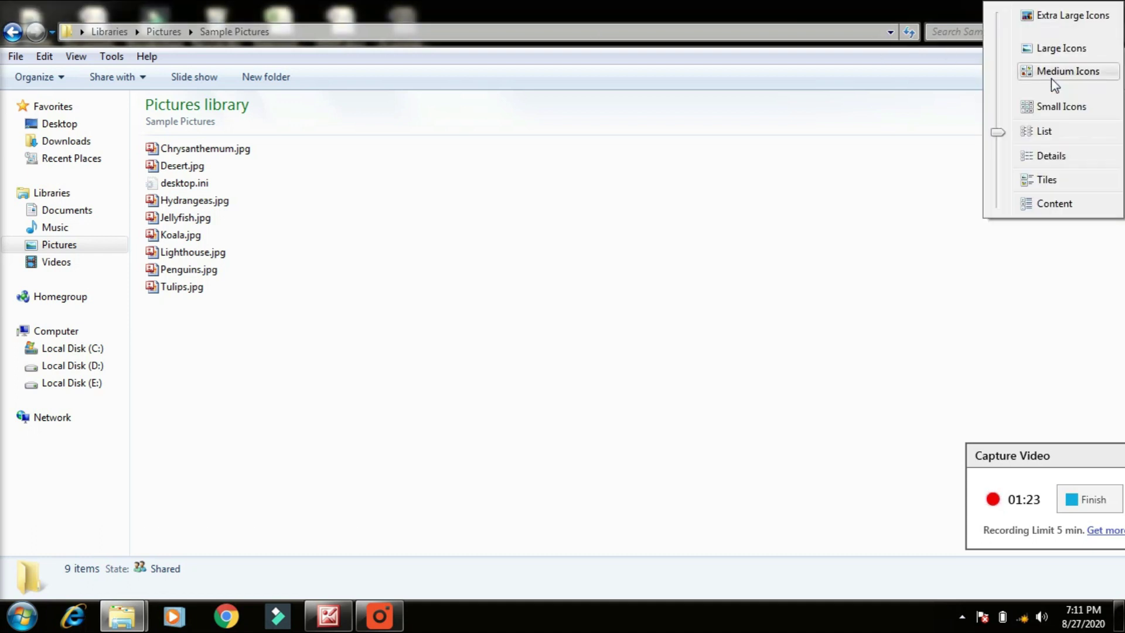
click(1041, 157)
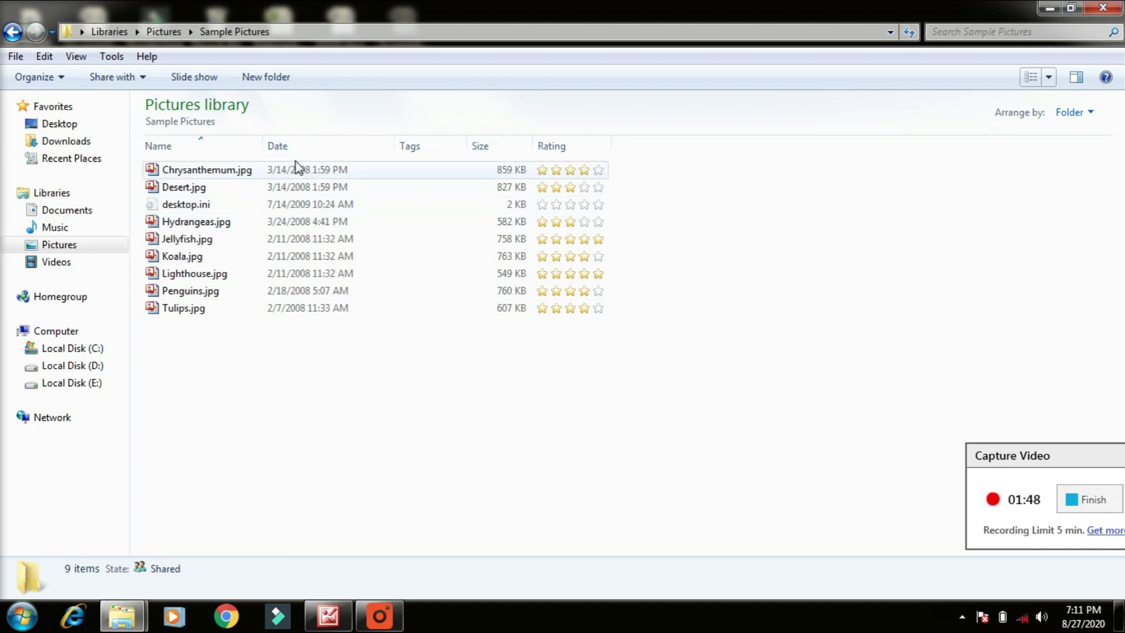
click(460, 147)
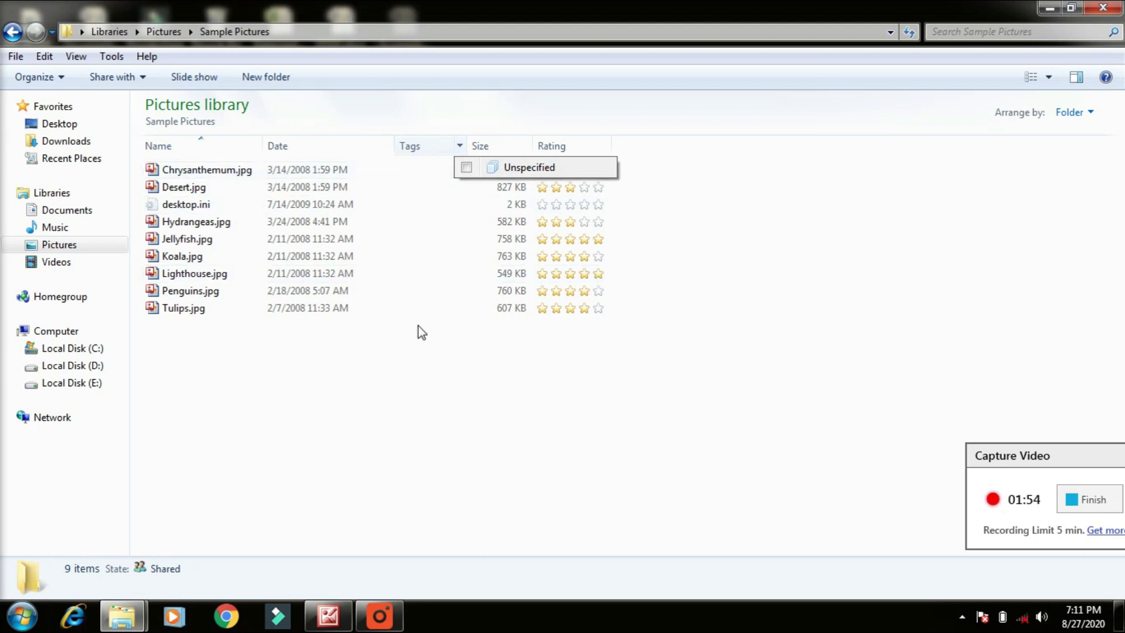
click(409, 148)
click(409, 147)
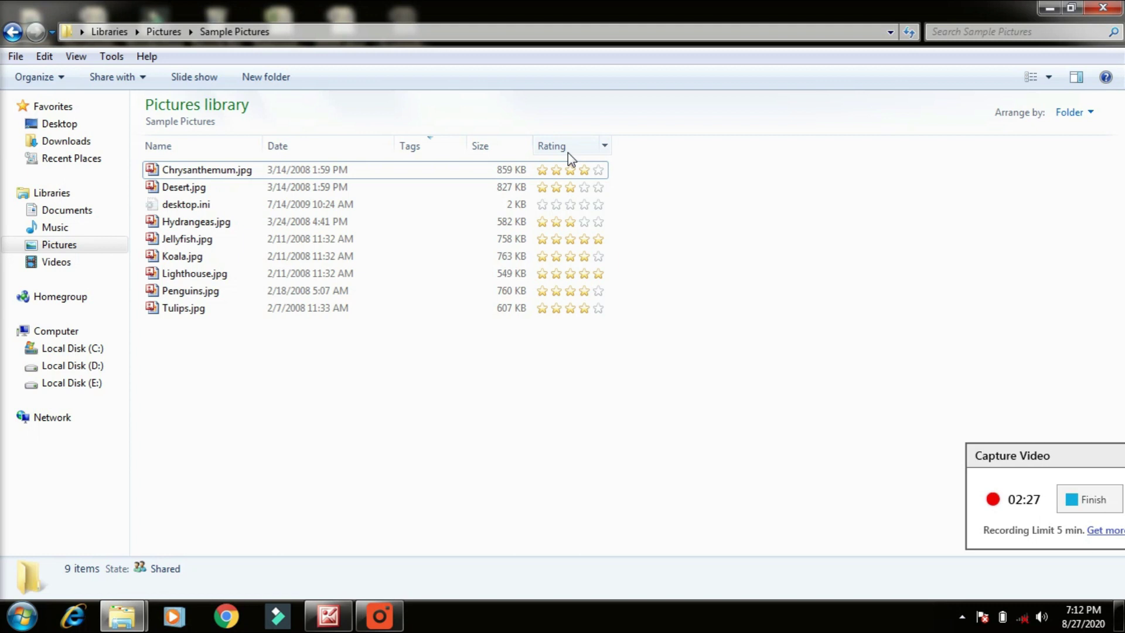
Select Chrysanthemum.jpg and show the sample pictures as Tiles, followed by the Content view, to compare both layouts
click(600, 170)
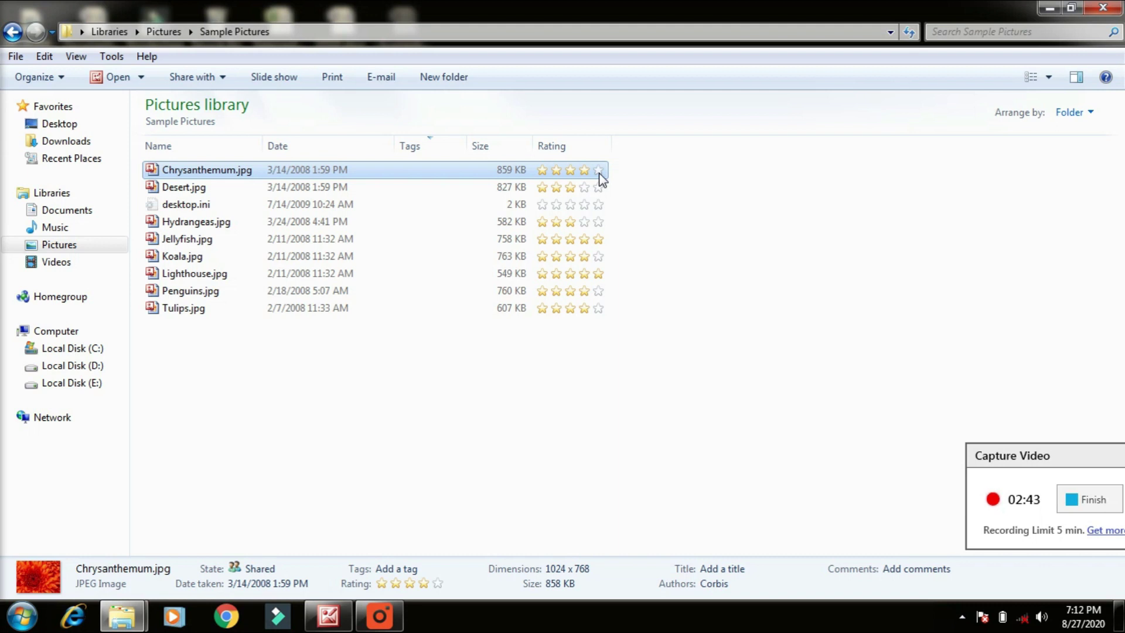
click(1048, 78)
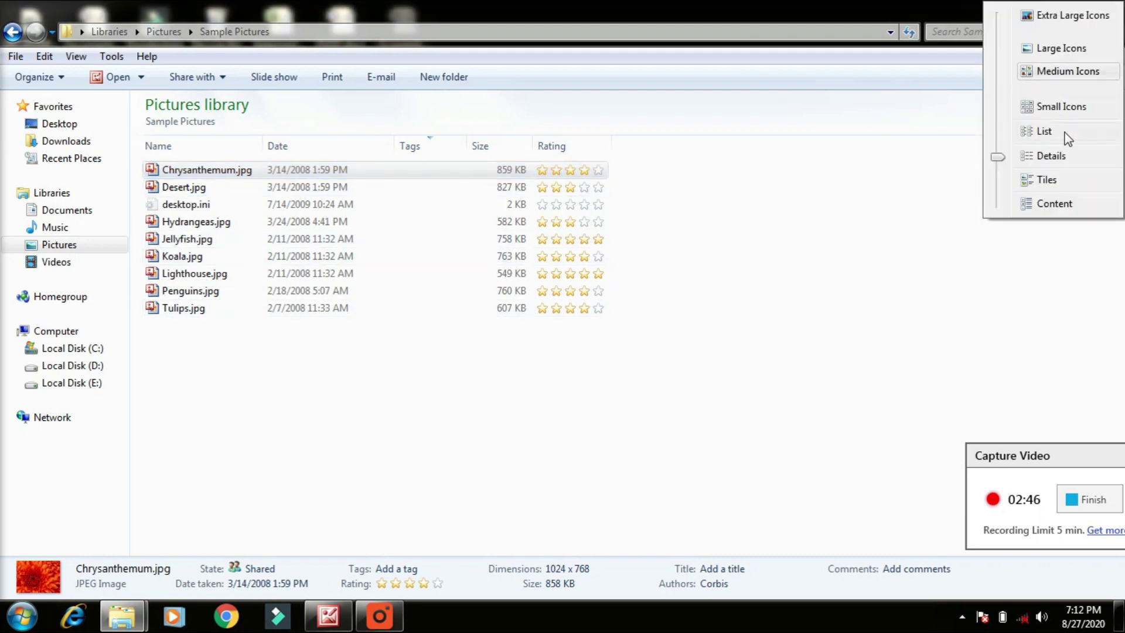
click(1049, 179)
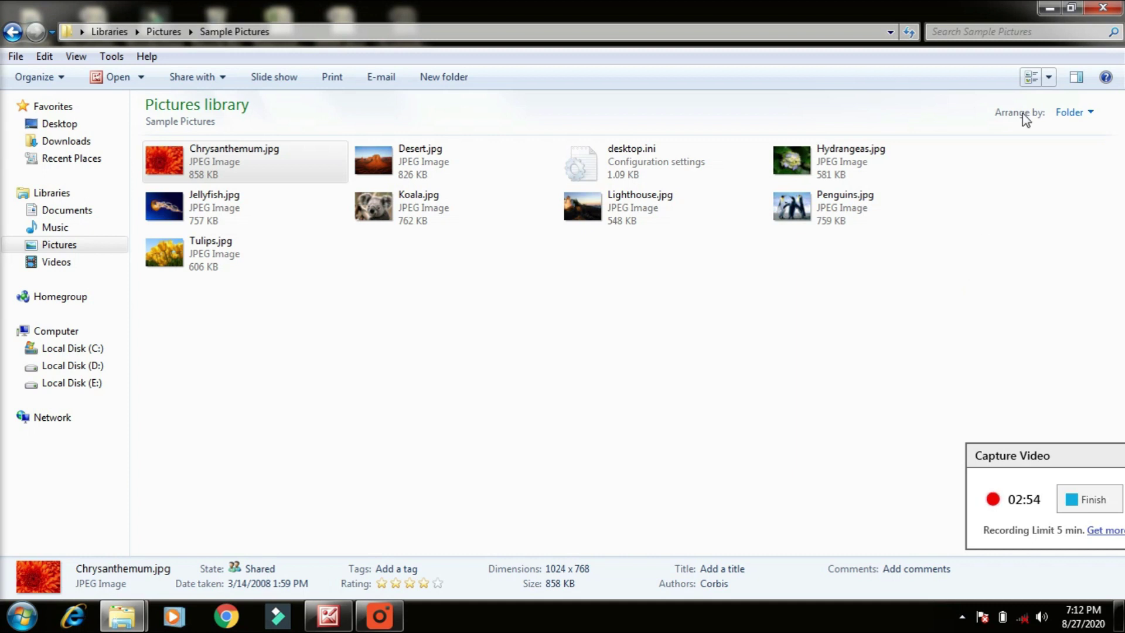
click(1048, 76)
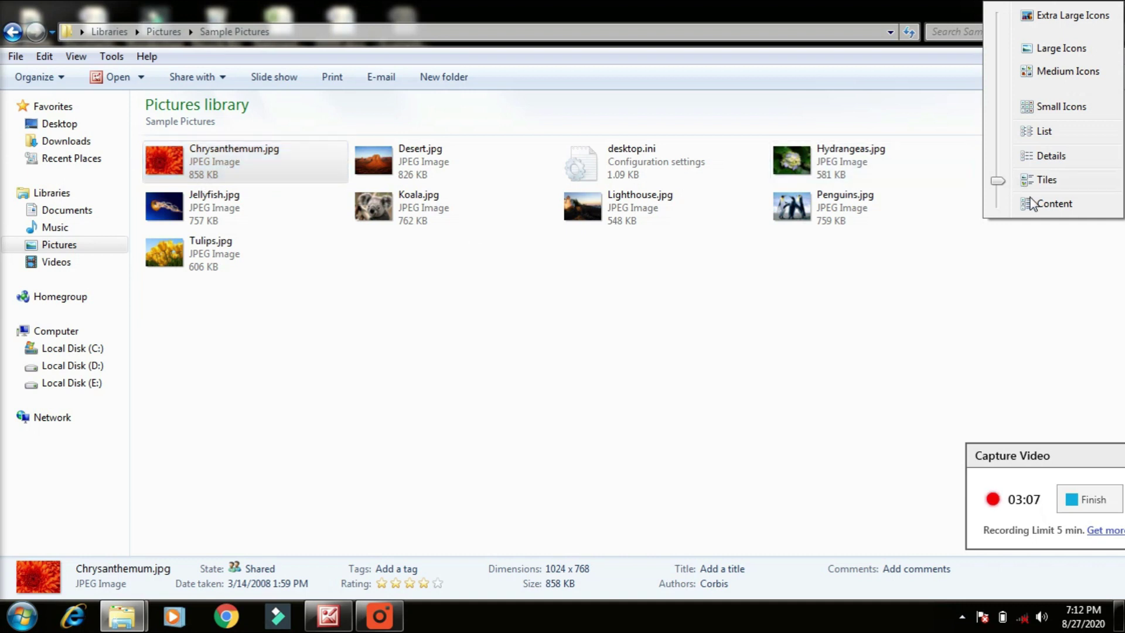
click(1045, 203)
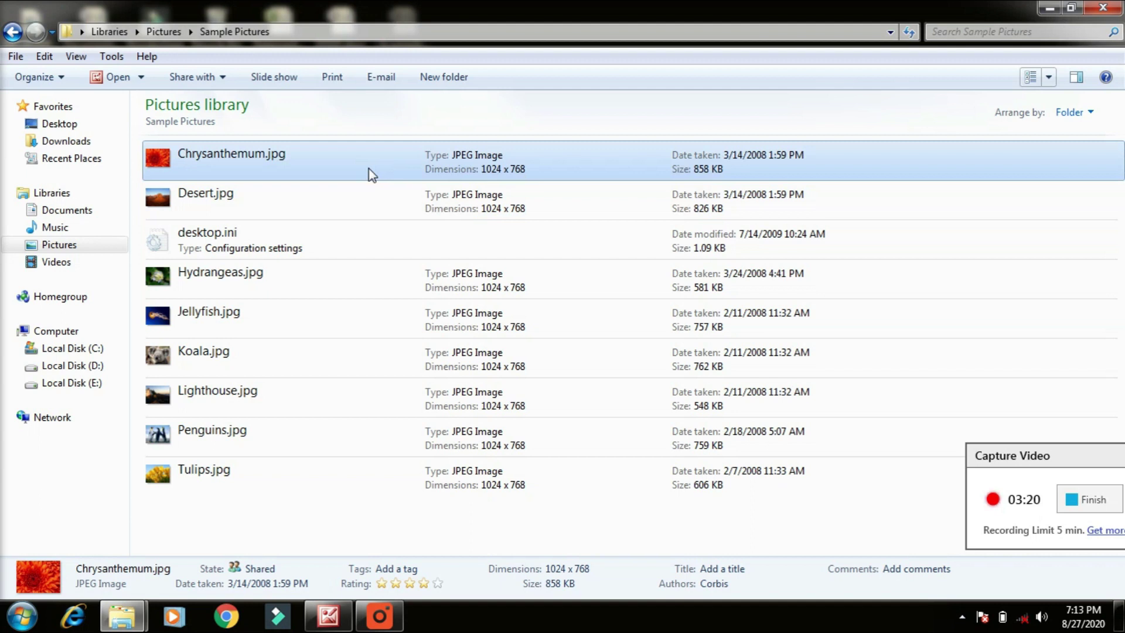
click(1047, 77)
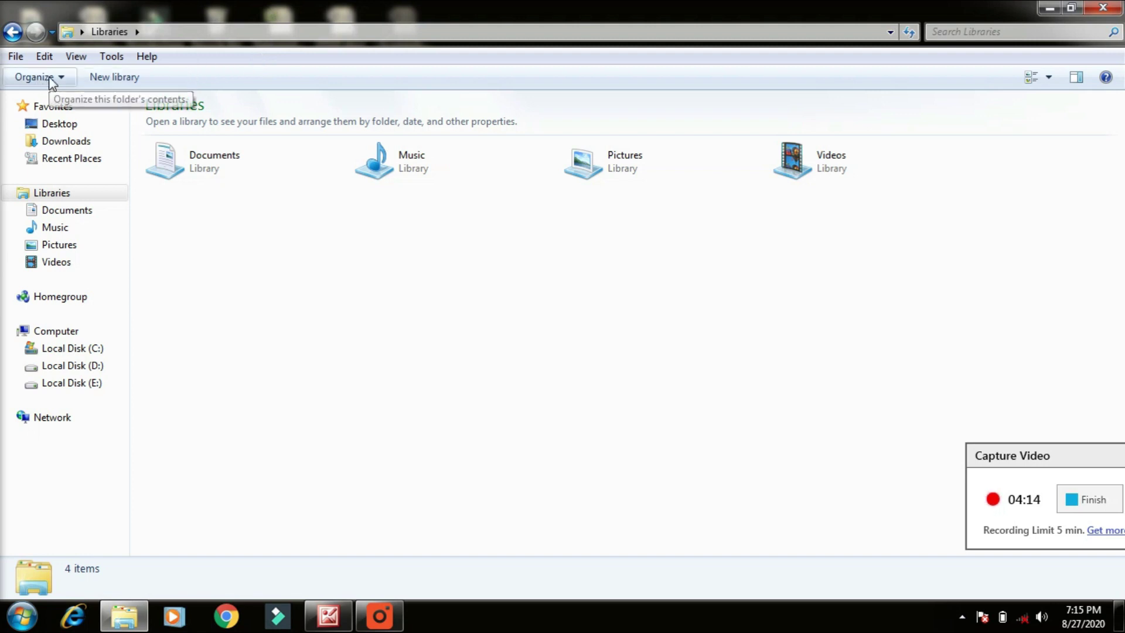
Hide the menu bar and the details pane in the Libraries window layout
click(69, 85)
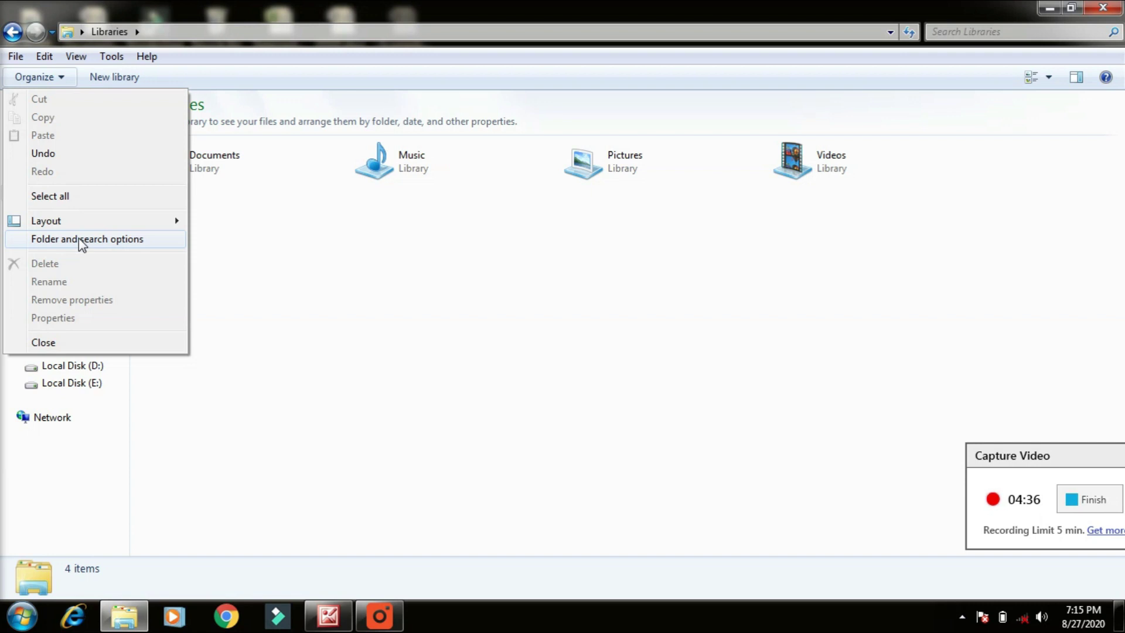
mouse_move(92, 225)
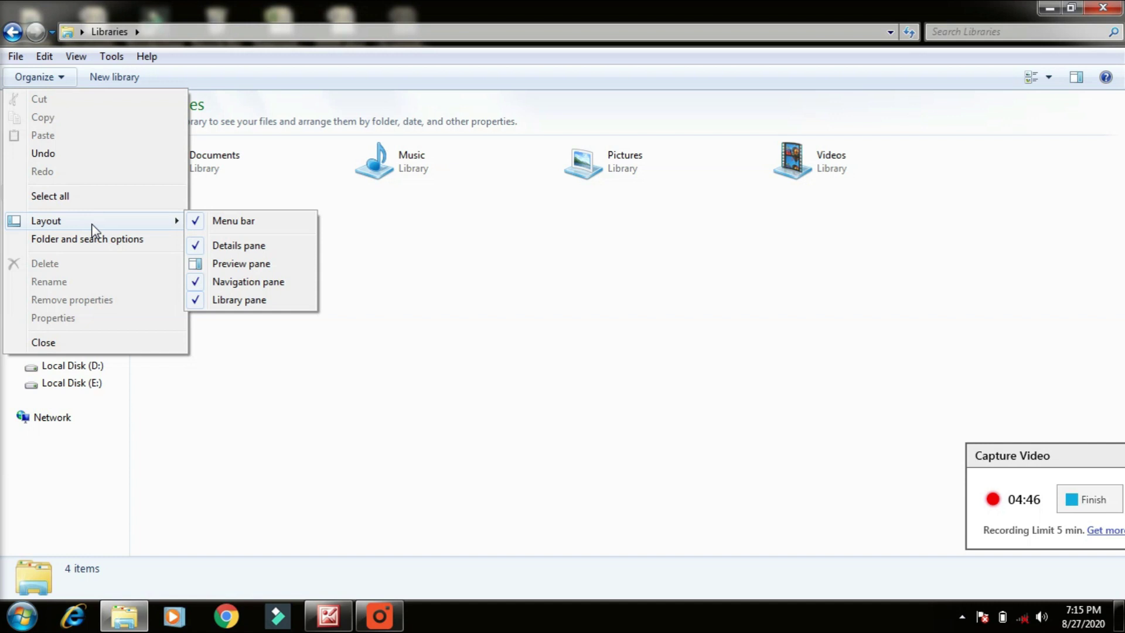
click(198, 224)
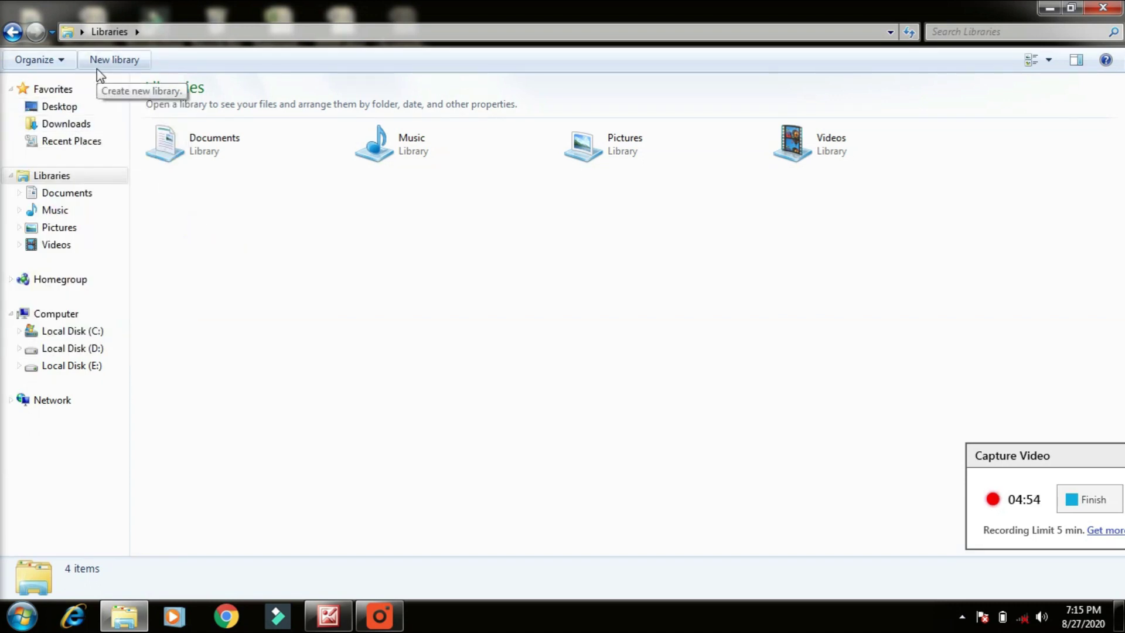
click(54, 60)
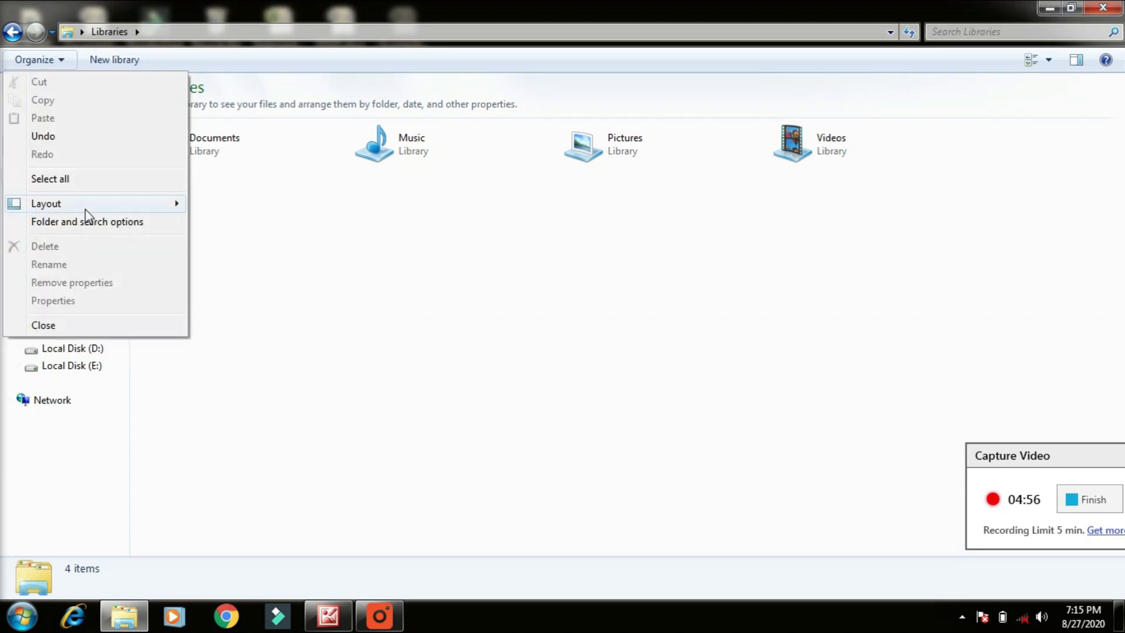
mouse_move(87, 205)
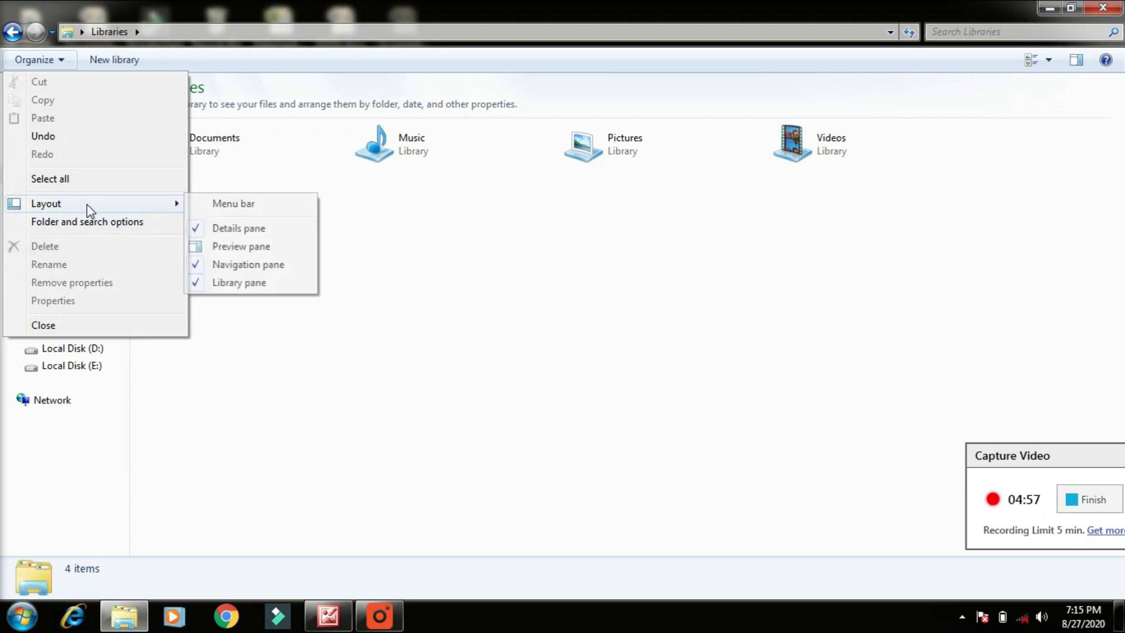
click(220, 227)
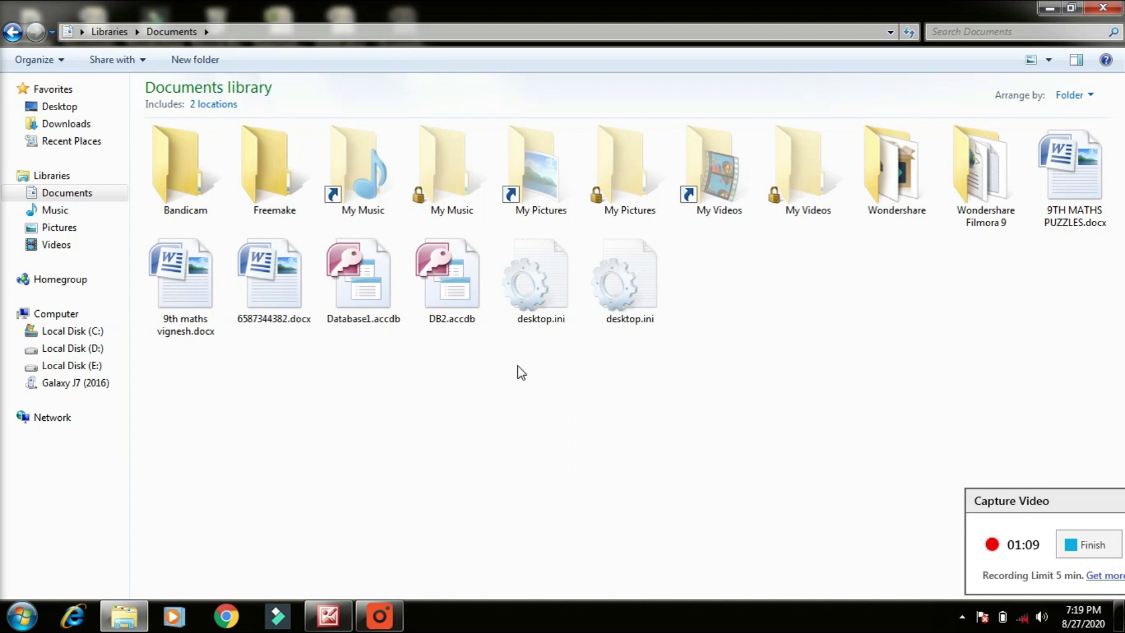
Create a new folder named vii STD in the Documents library
right_click(553, 396)
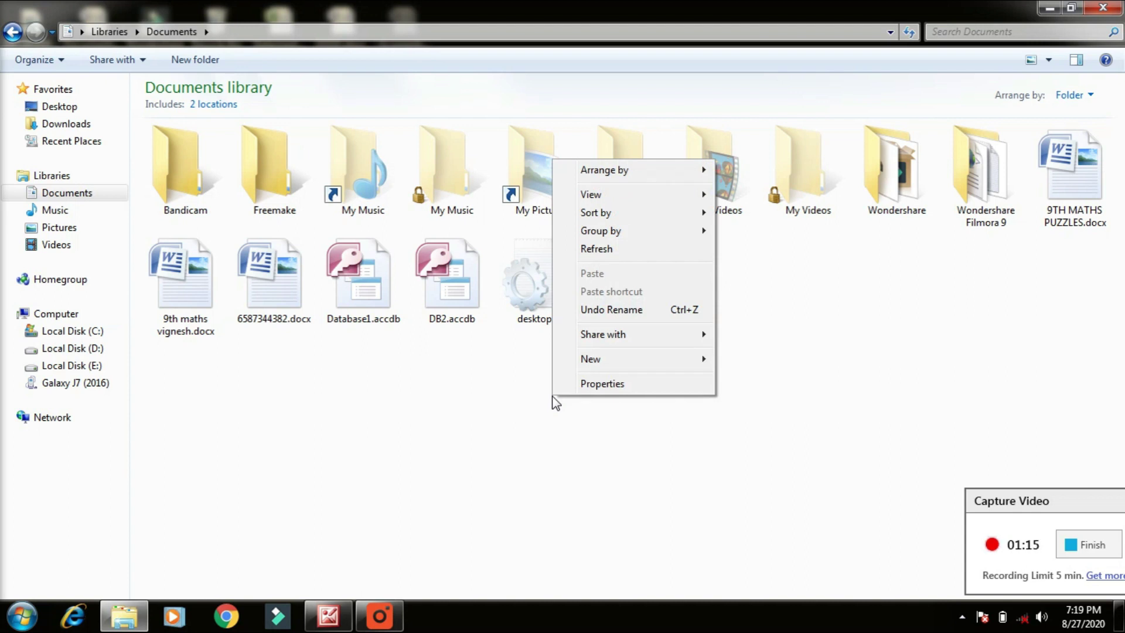
mouse_move(593, 359)
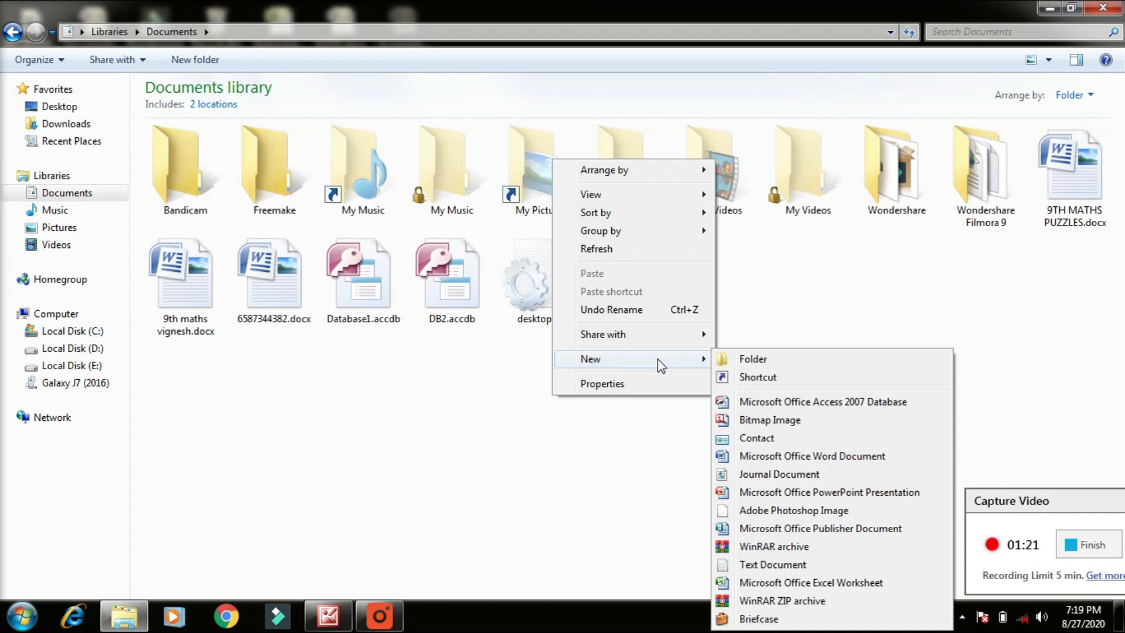
click(750, 364)
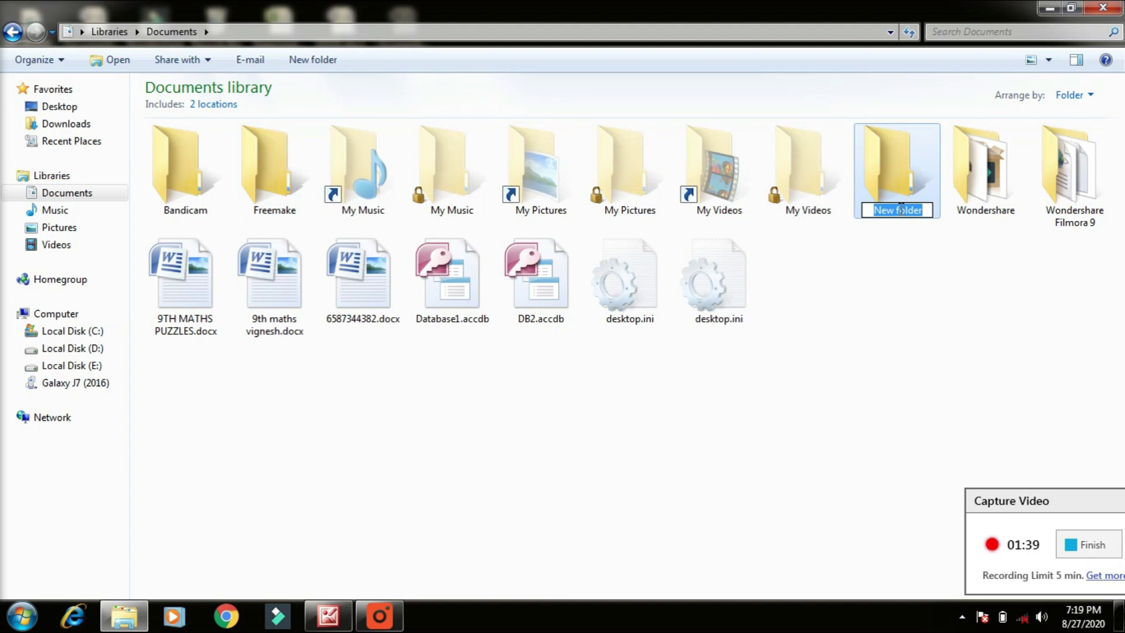
text(i STD)
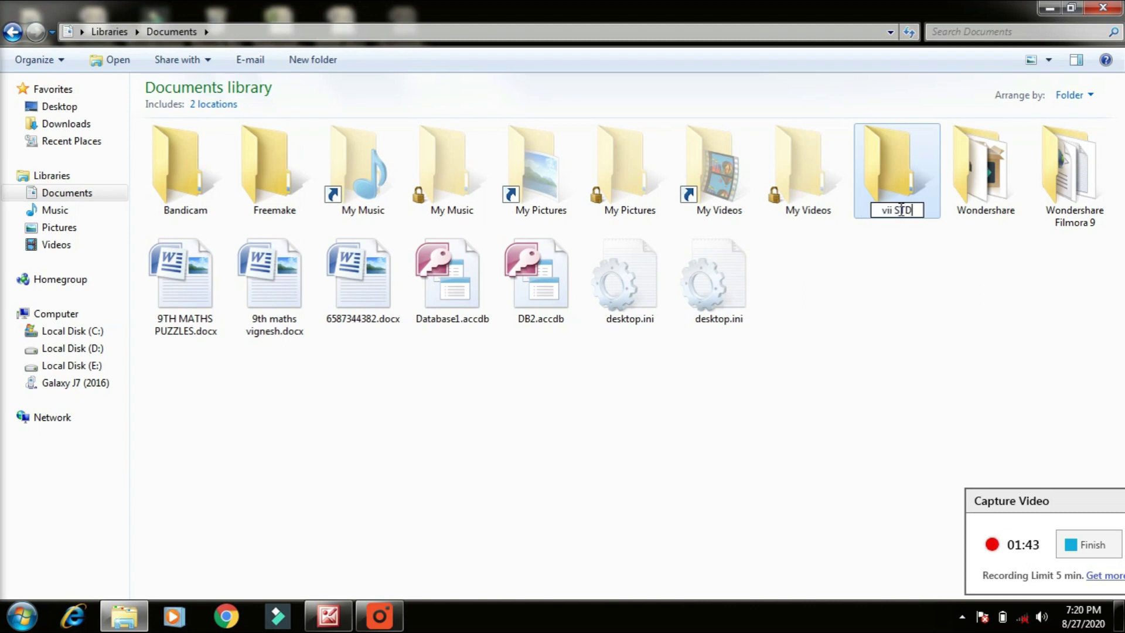
click(933, 293)
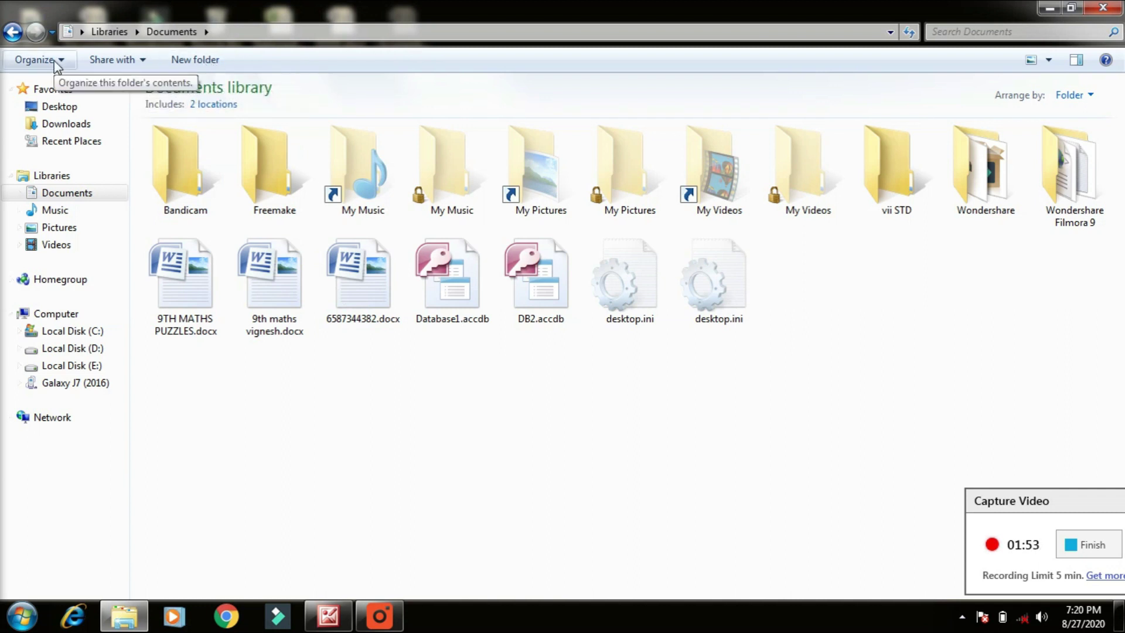
Add another folder to the Documents library and name it VII STD 1
click(195, 59)
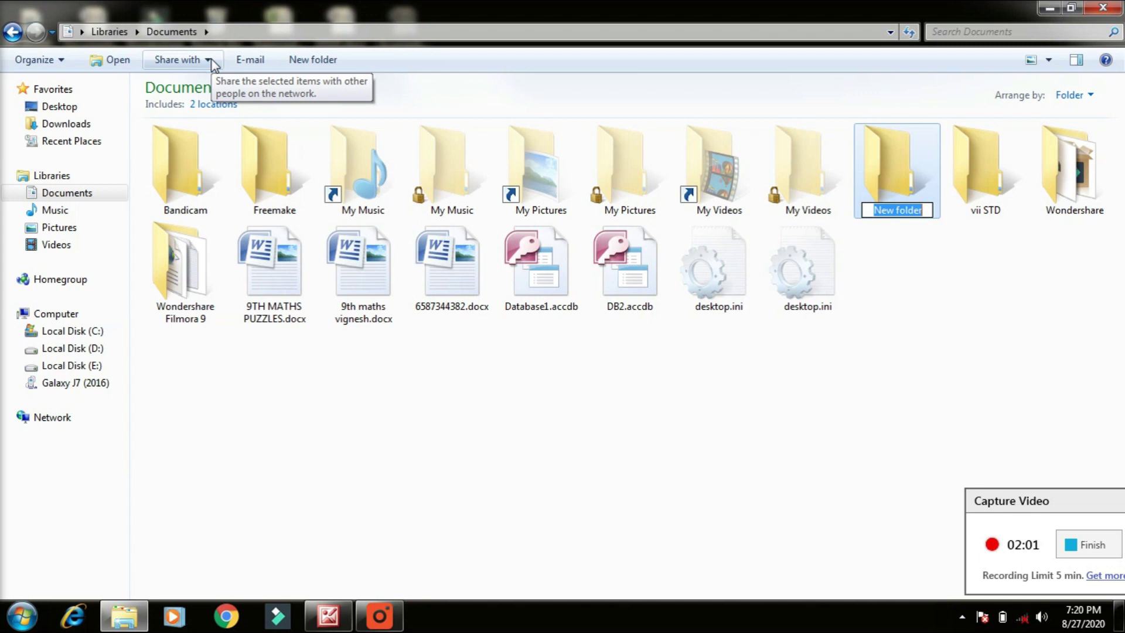
text(VII STD 1)
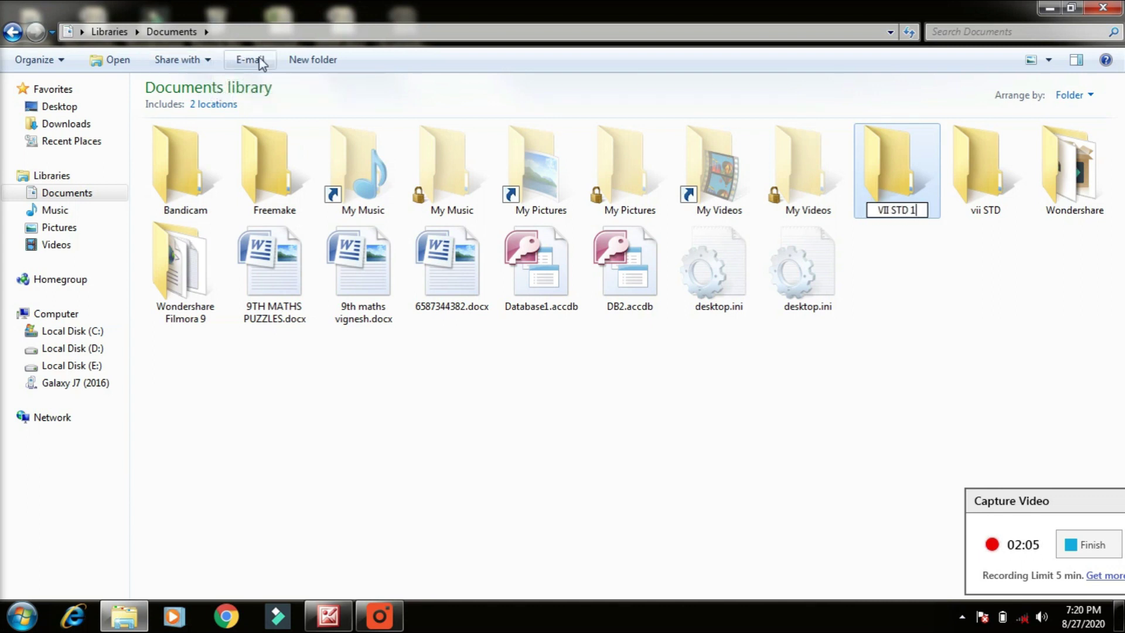
click(748, 388)
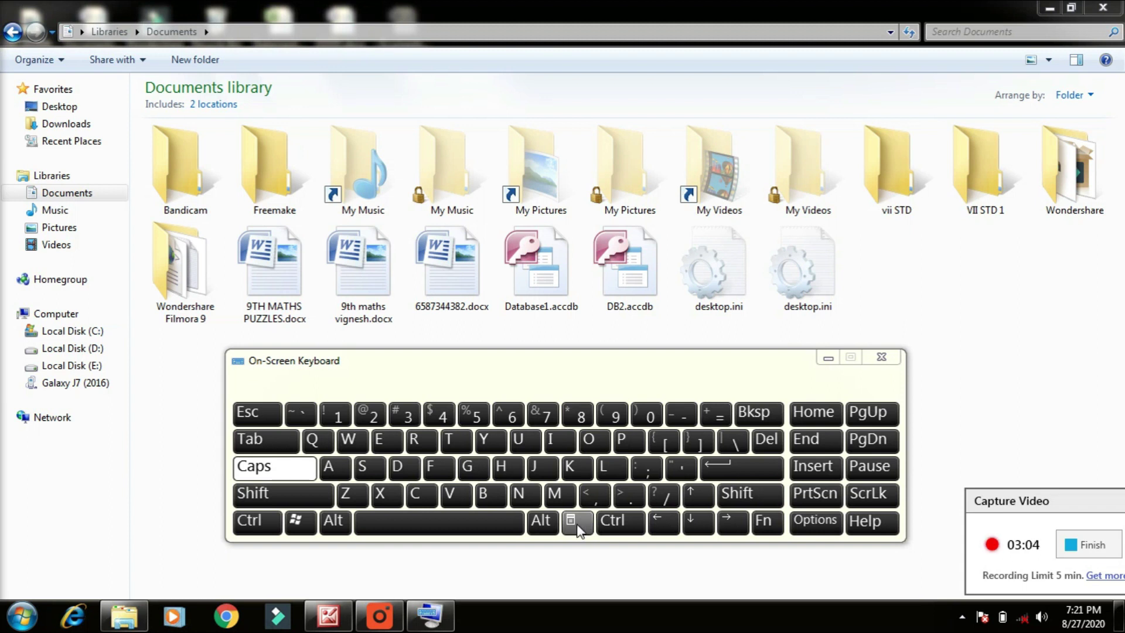
Display the vii STD folder's context menu with the On-Screen Keyboard, look over its commands and dismiss it
click(895, 171)
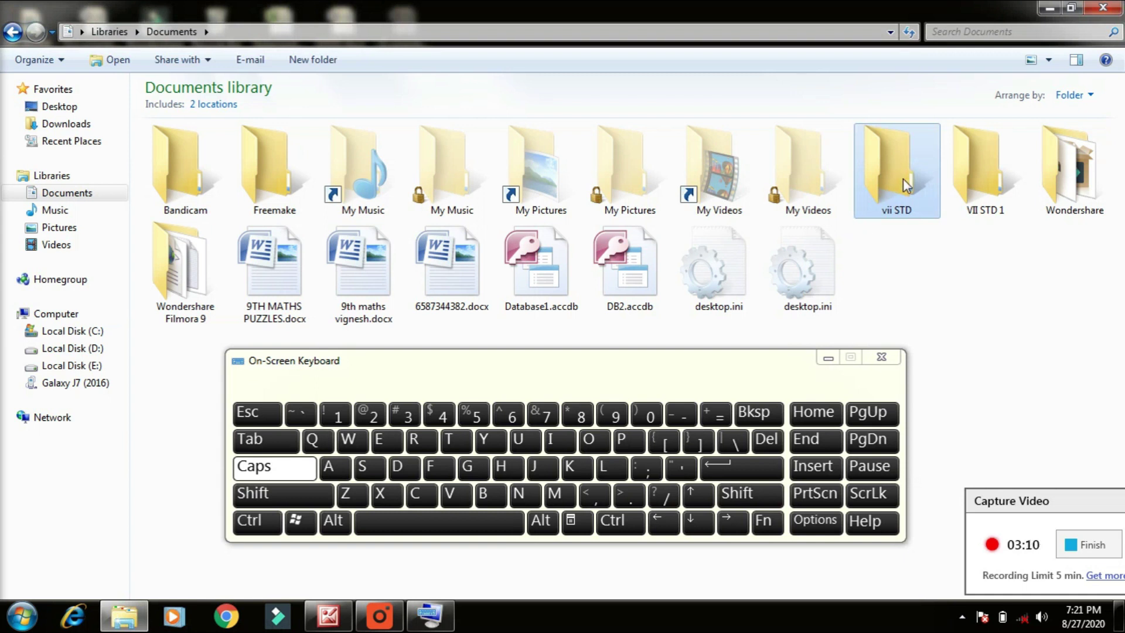
click(577, 528)
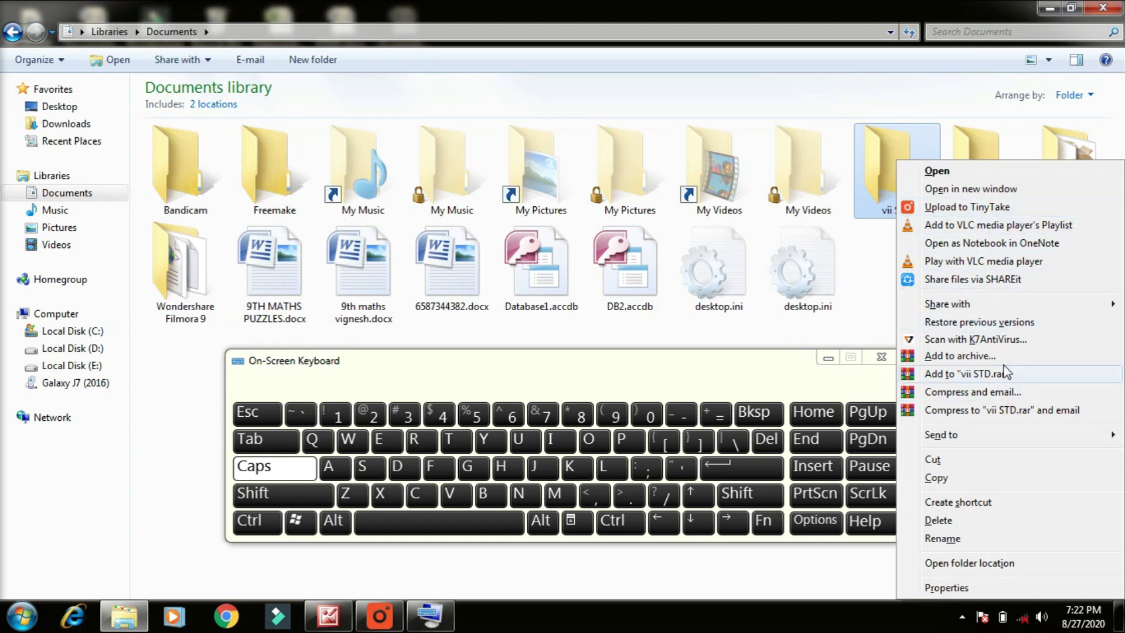
click(875, 323)
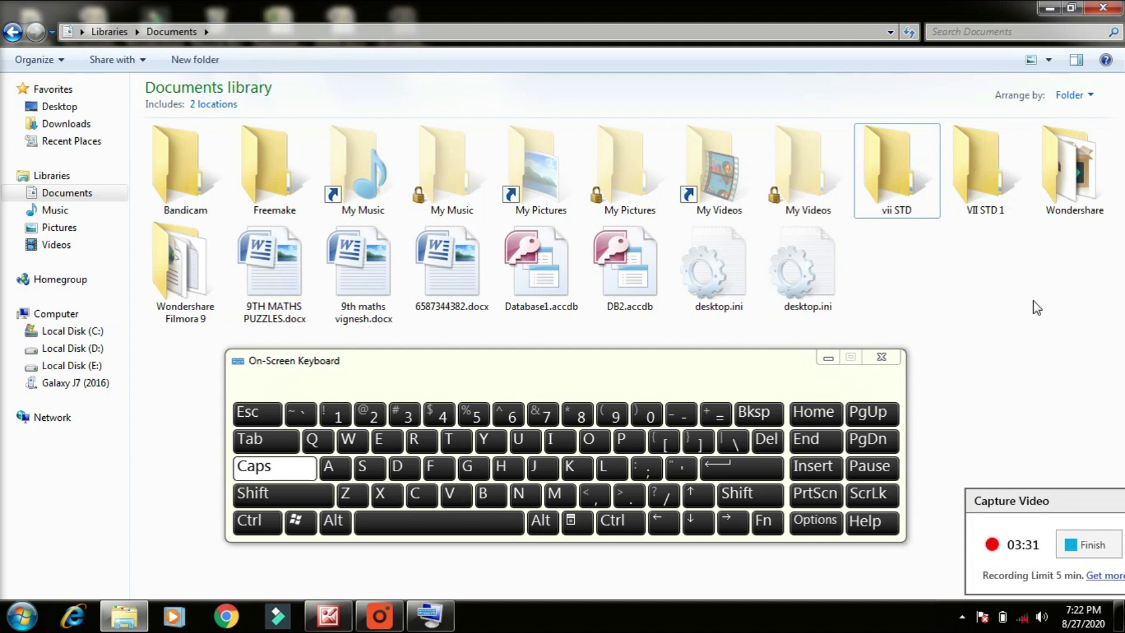
Create a new folder in the Documents library from its context menu, using keyboard control only
click(575, 522)
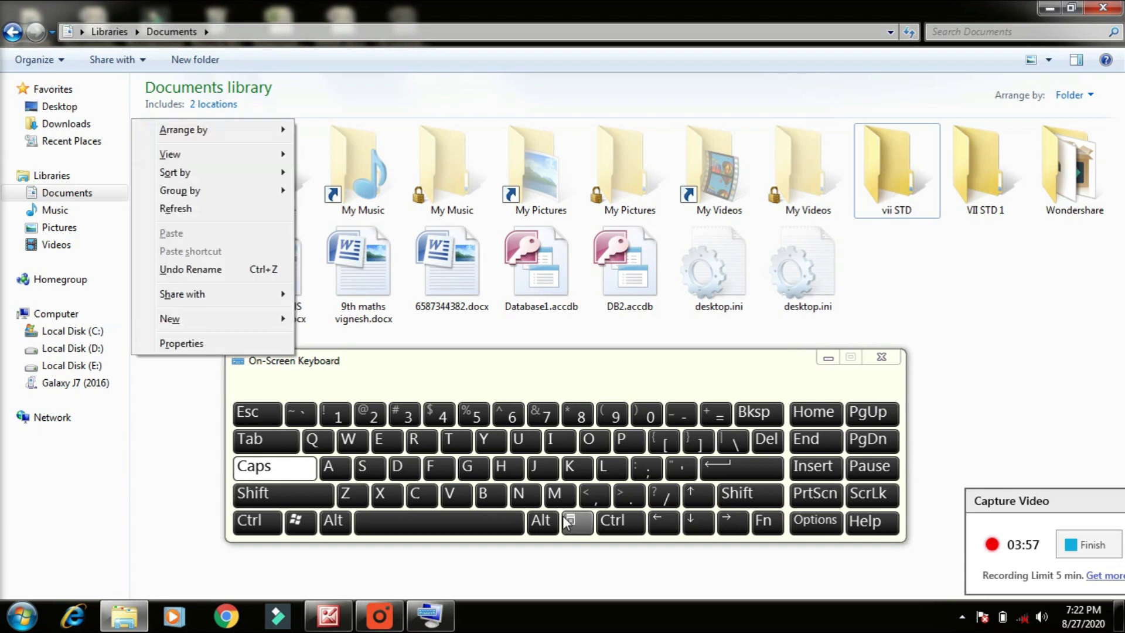
mouse_move(220, 172)
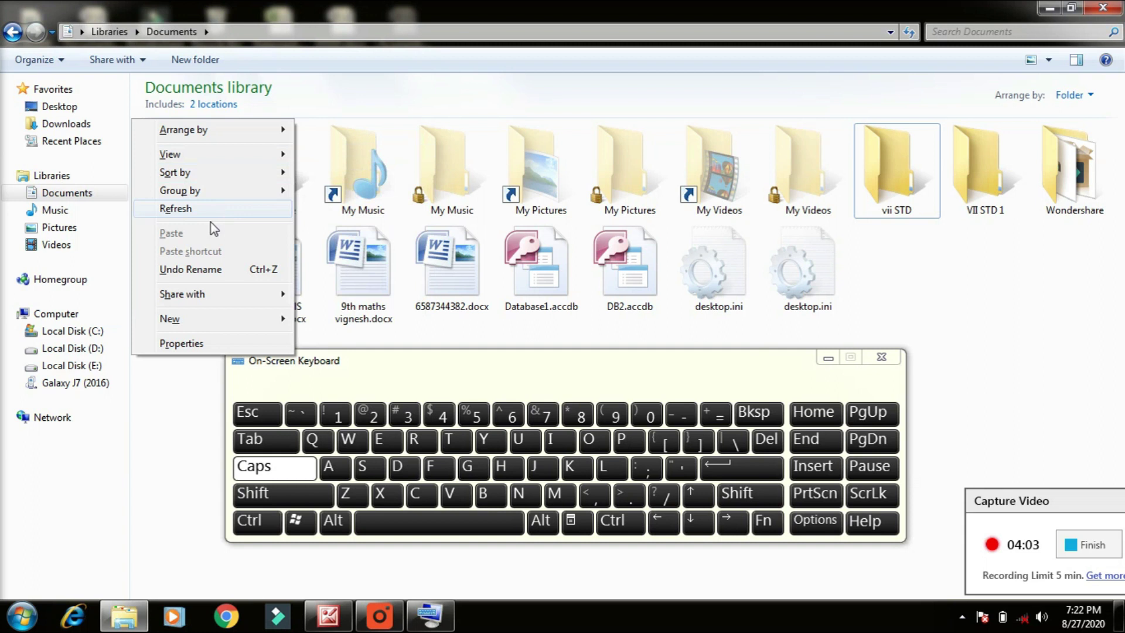
mouse_move(205, 326)
key(Down)
key(Down)
key(Down)
key(Down)
key(Down)
key(Down)
key(Down)
key(Down)
key(Down)
key(Down)
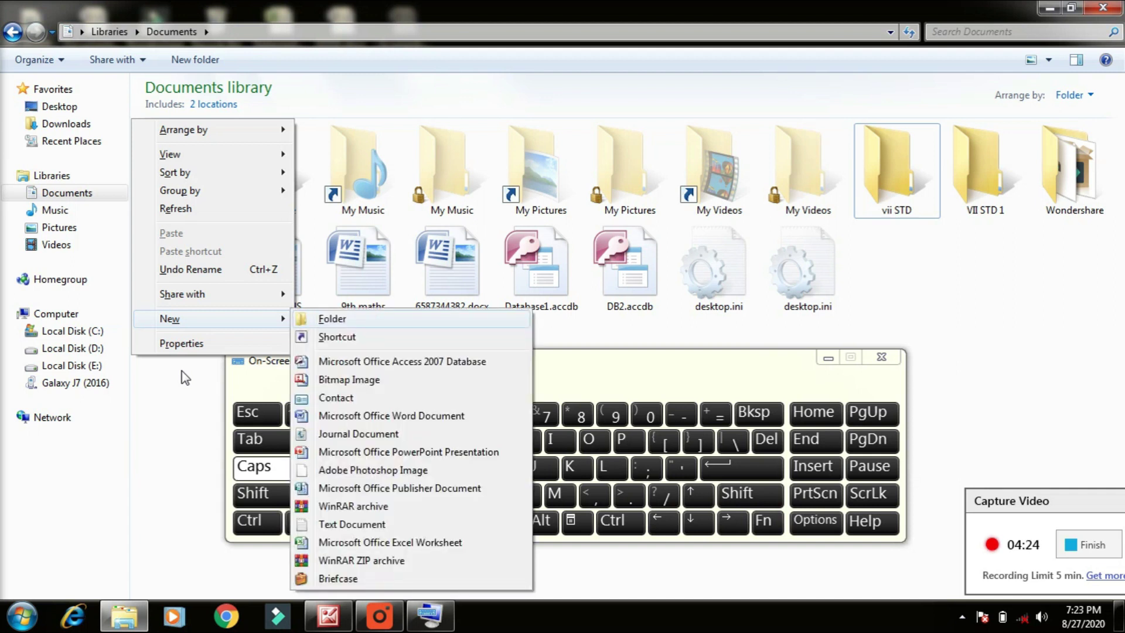
key(f)
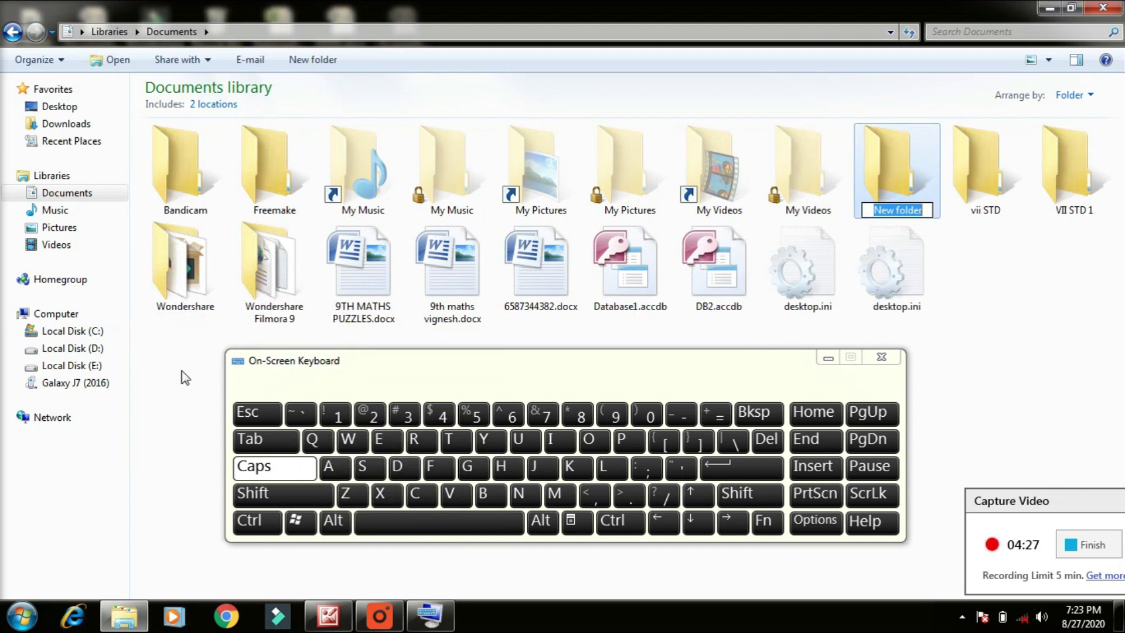
Name the new folder VII STD 2 and close the On-Screen Keyboard
text(V)
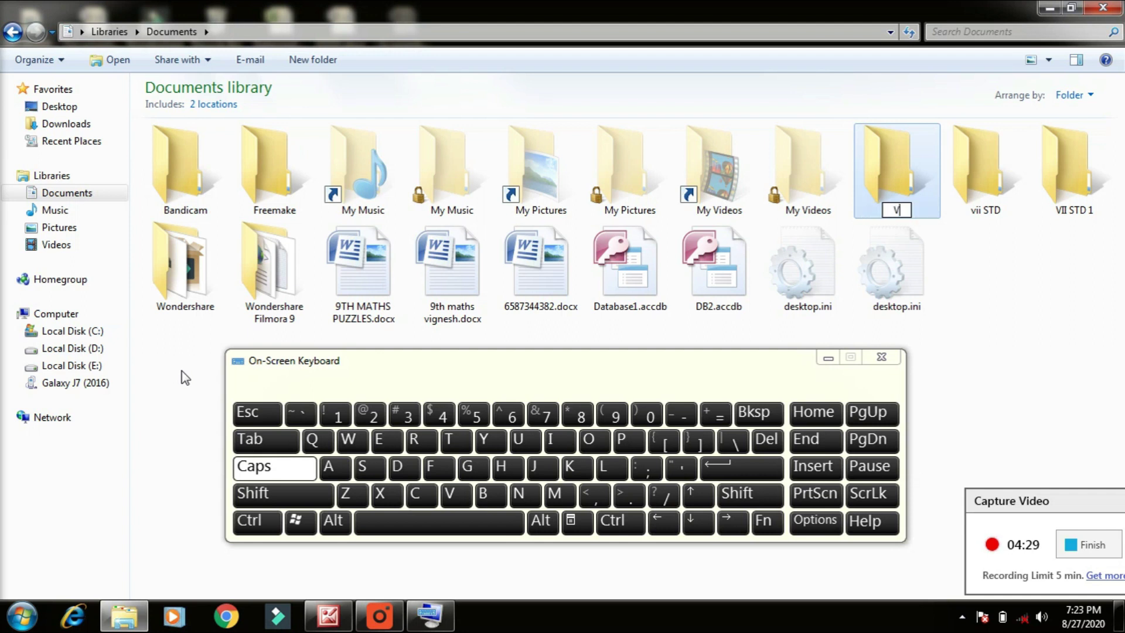
text(II STD 2)
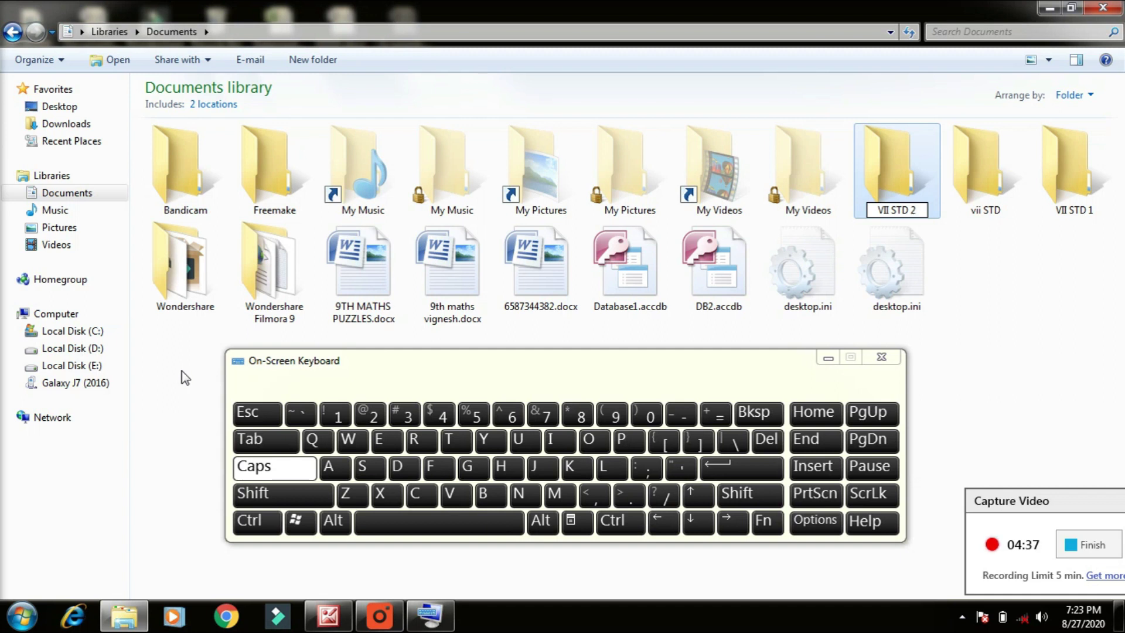
key(Return)
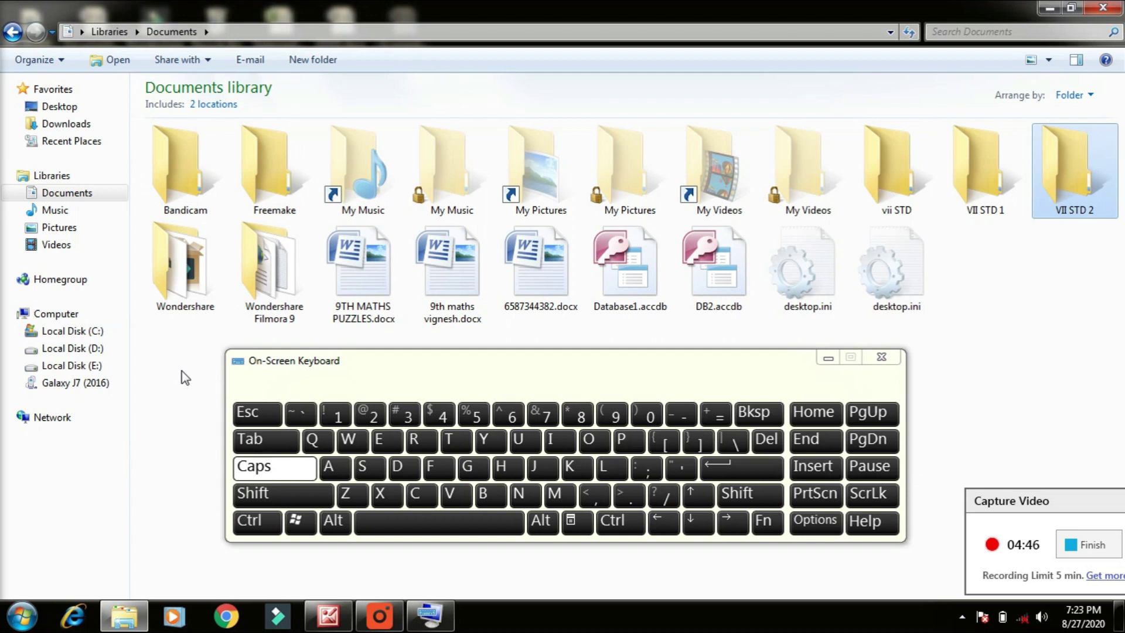
click(888, 358)
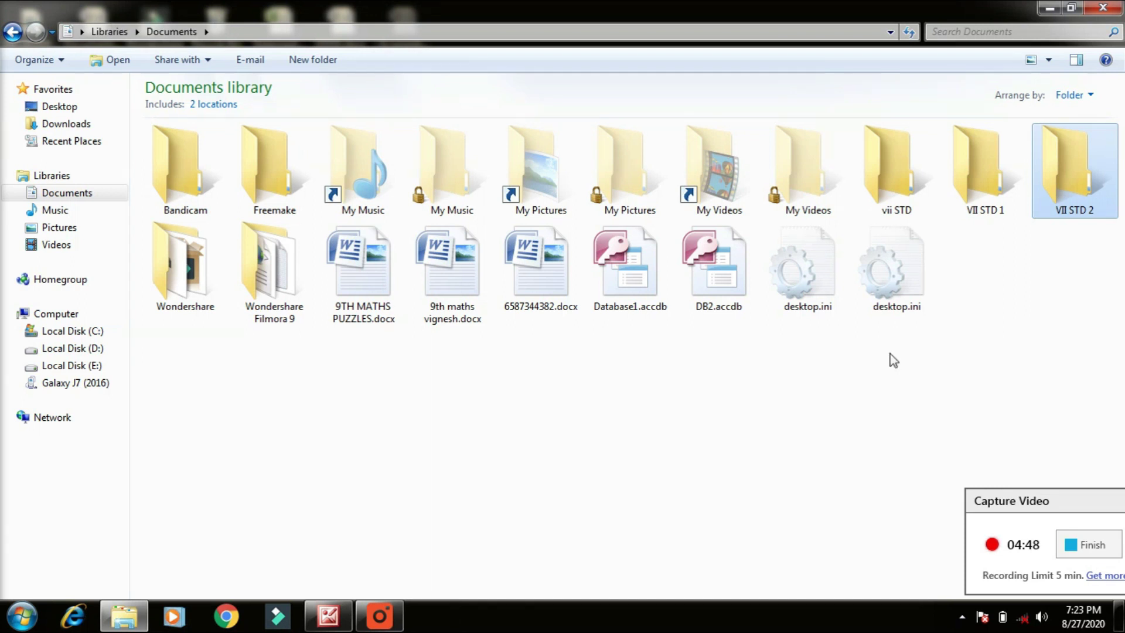